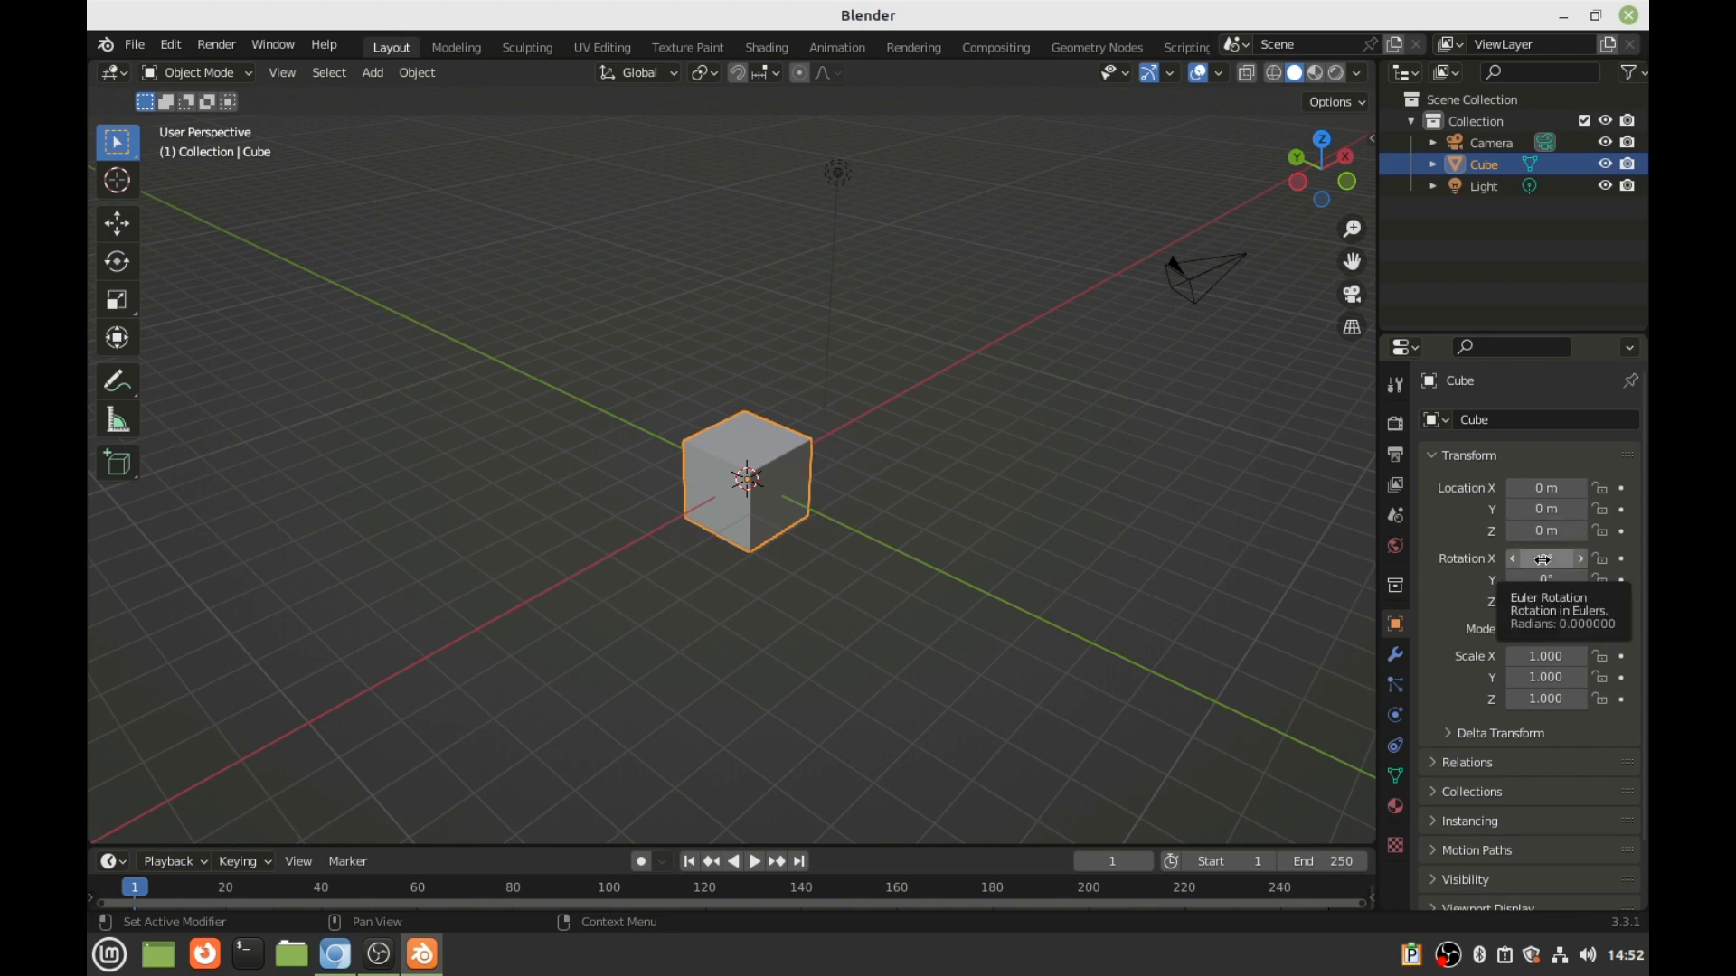
- Rotate the cube 45° about the X axis
left_click(1295, 179)
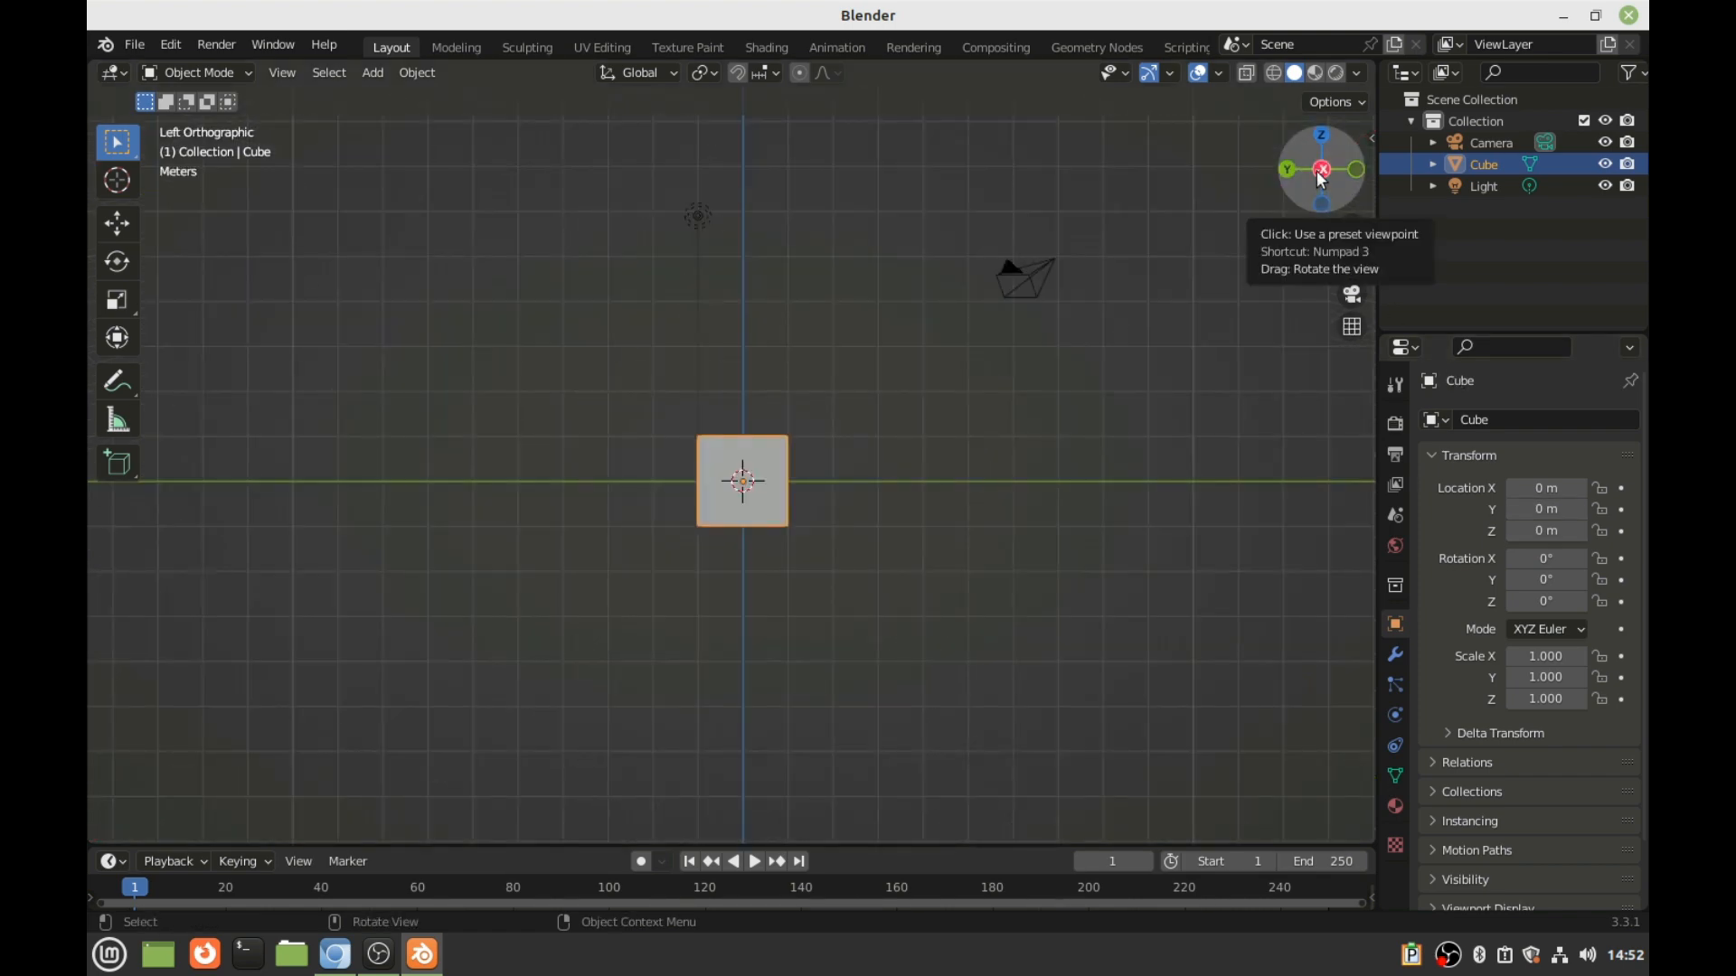
left_click_drag(1318, 186, 1361, 188)
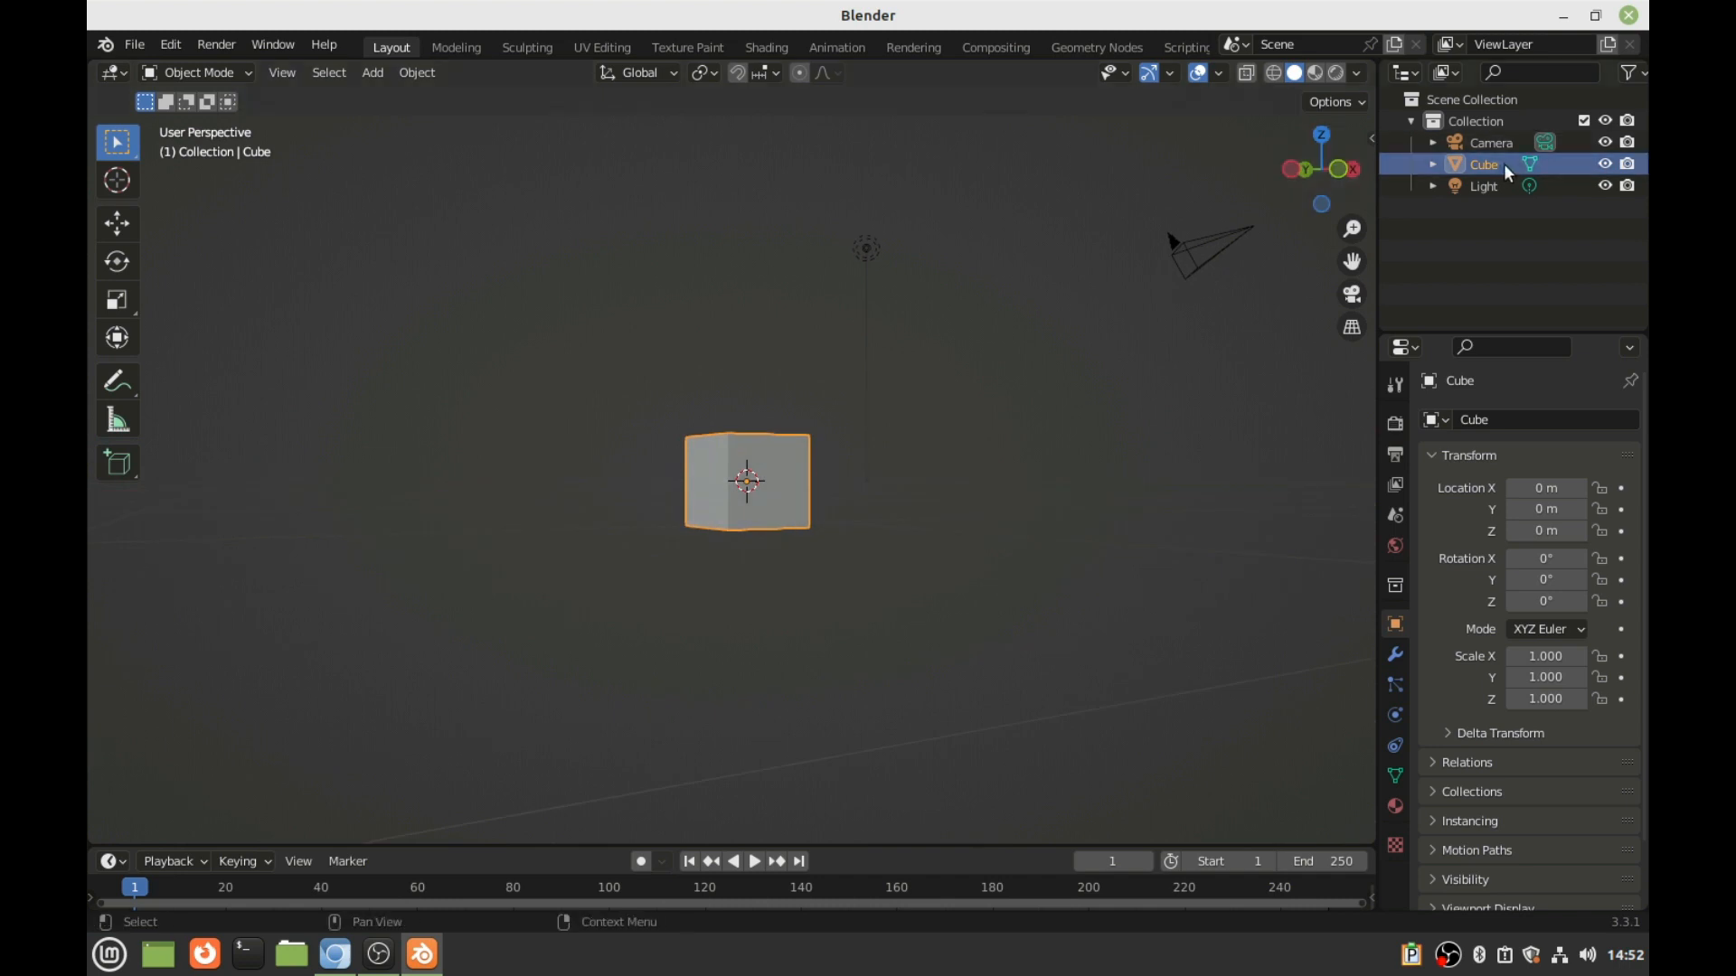
left_click(1341, 170)
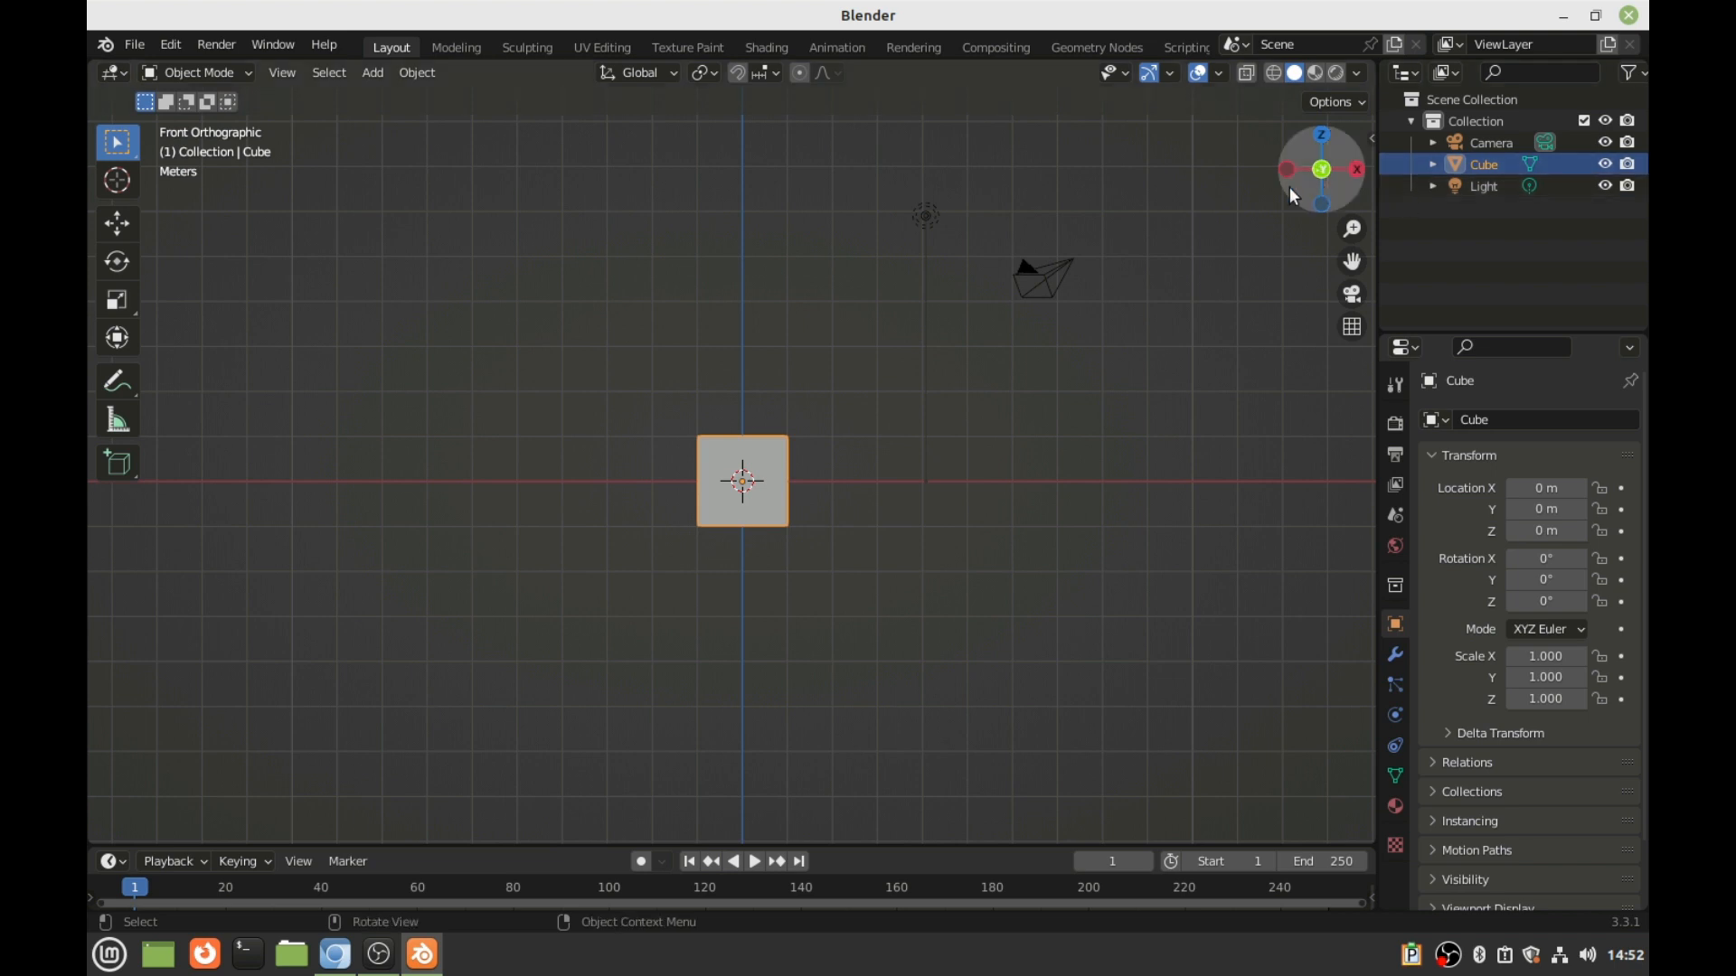
left_click(1554, 558)
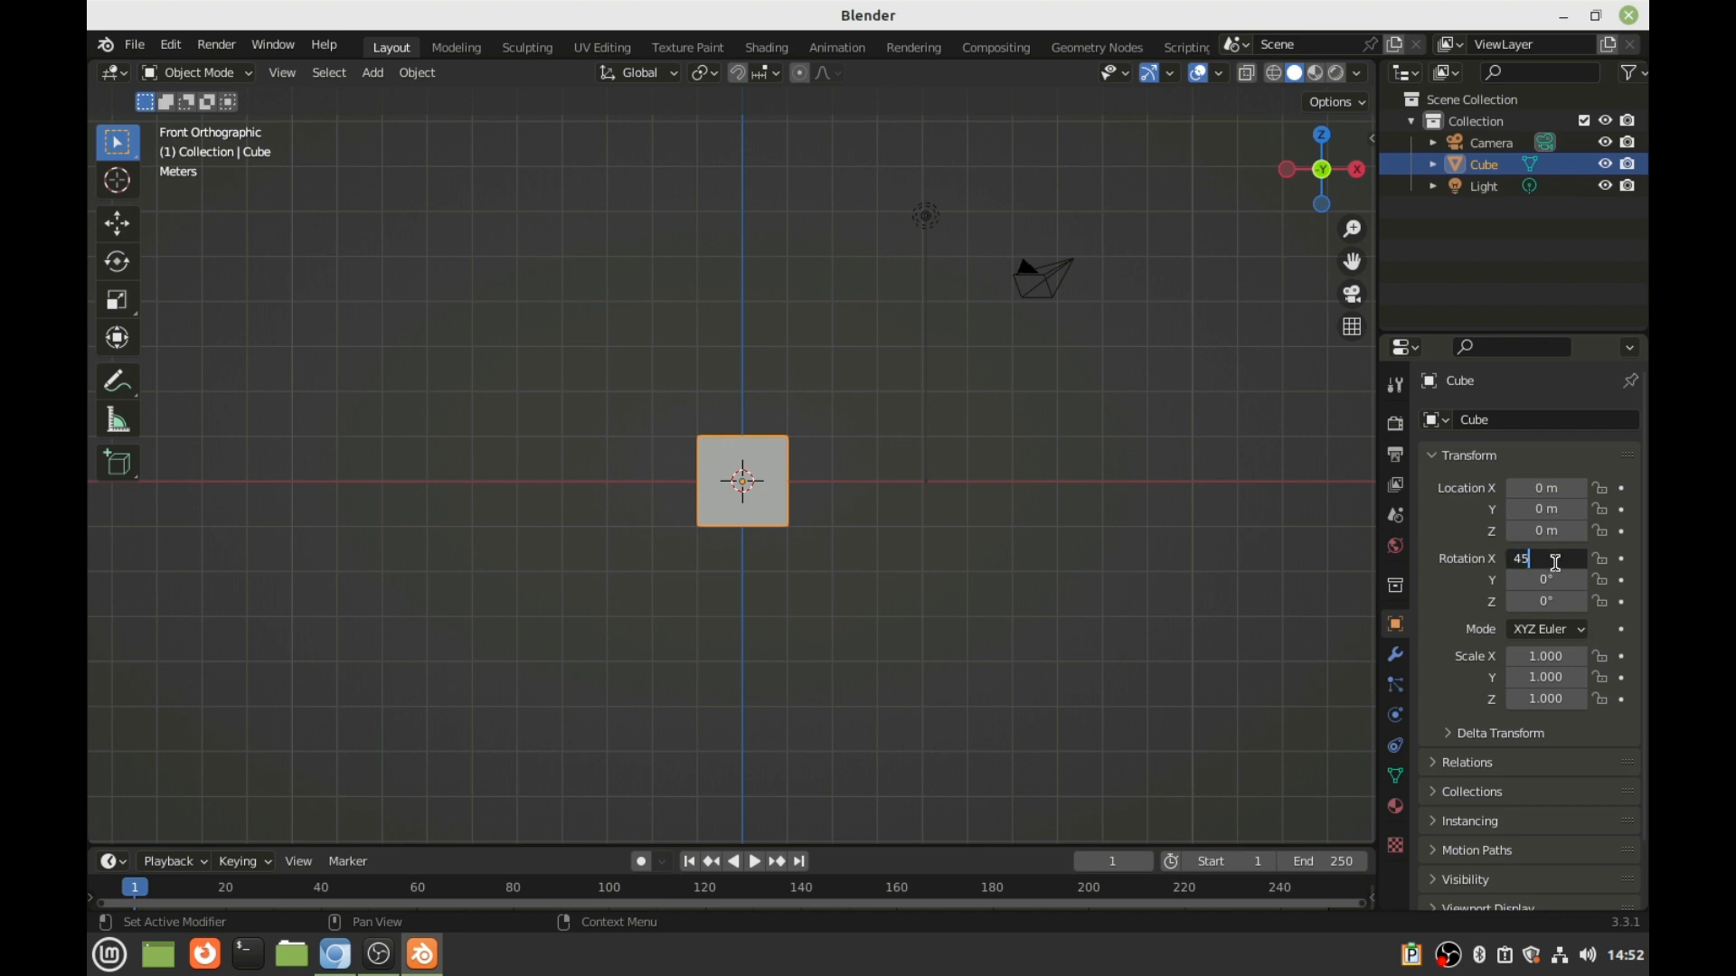
key("Return")
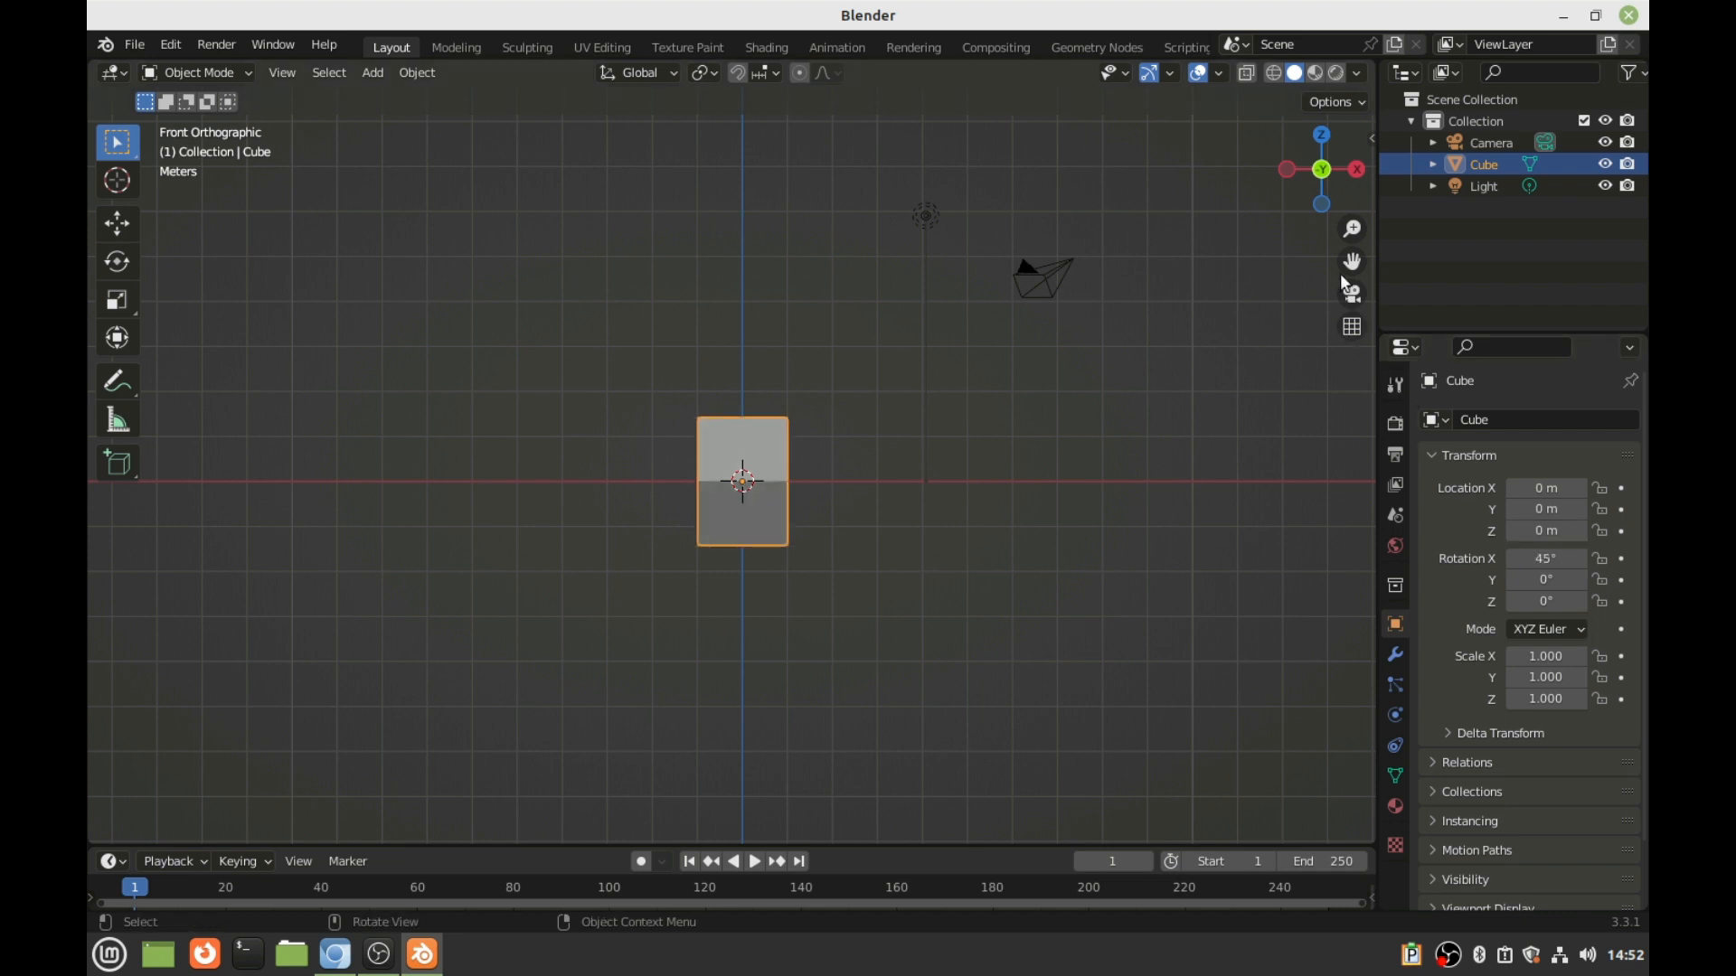
- Set the cube's Y rotation to 45°
left_click_drag(1326, 178, 1139, 239)
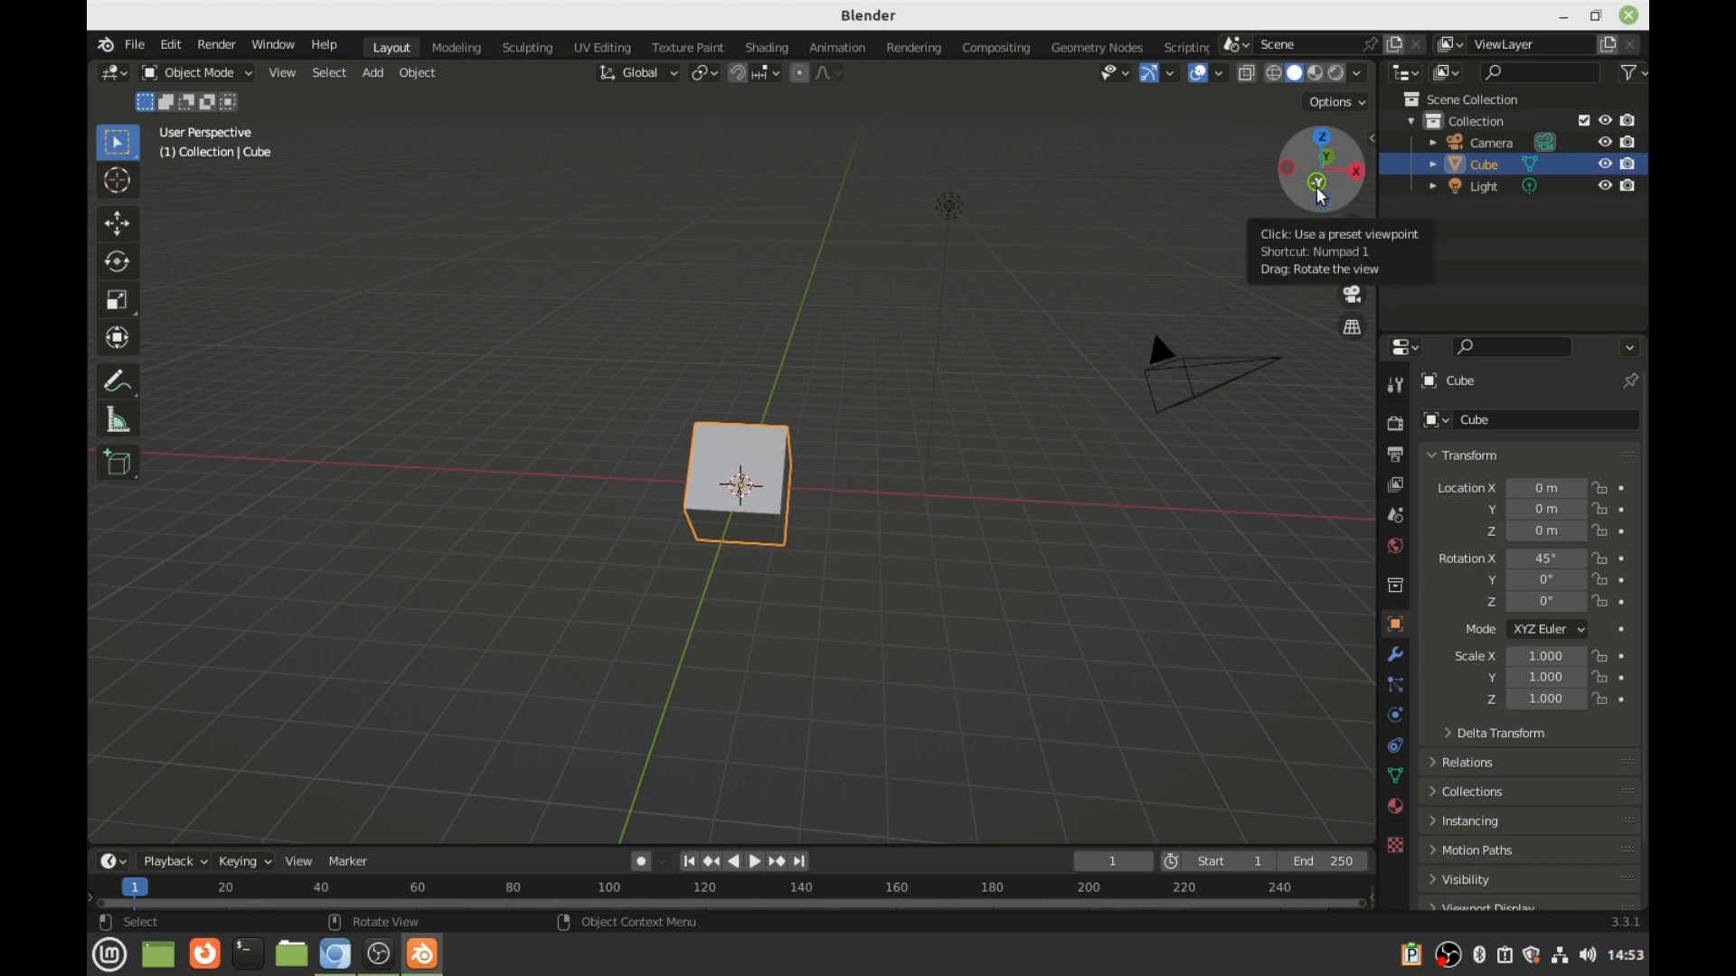
left_click_drag(1315, 195, 1333, 249)
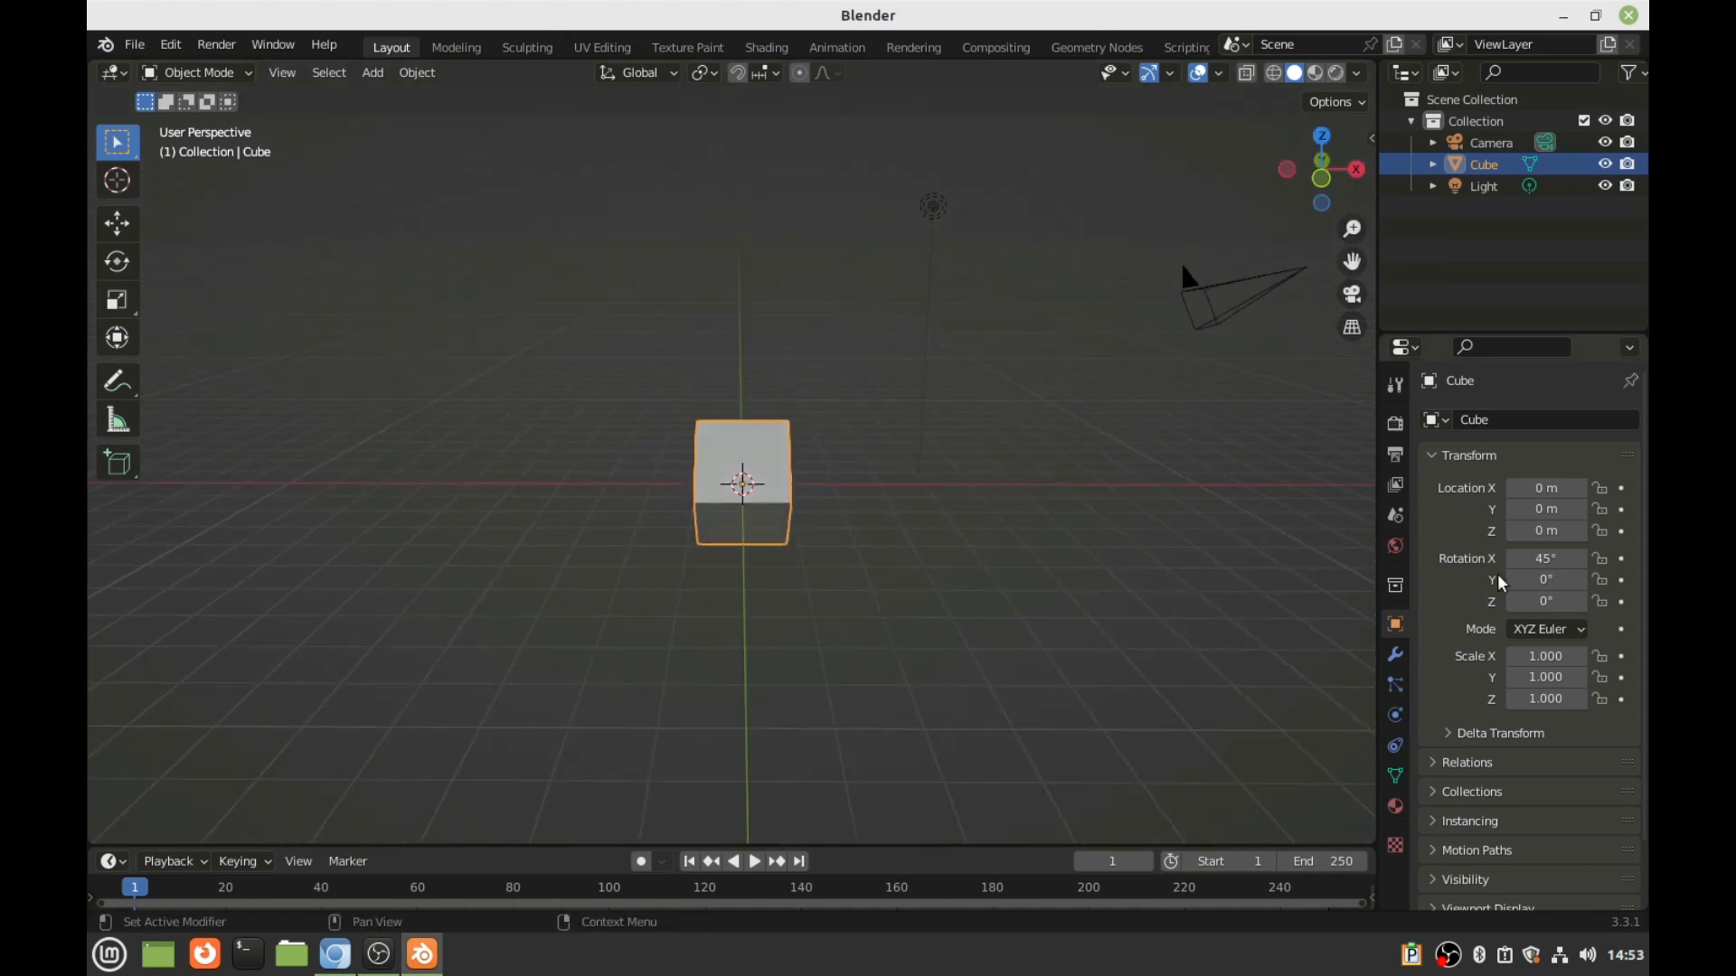
left_click(1528, 579)
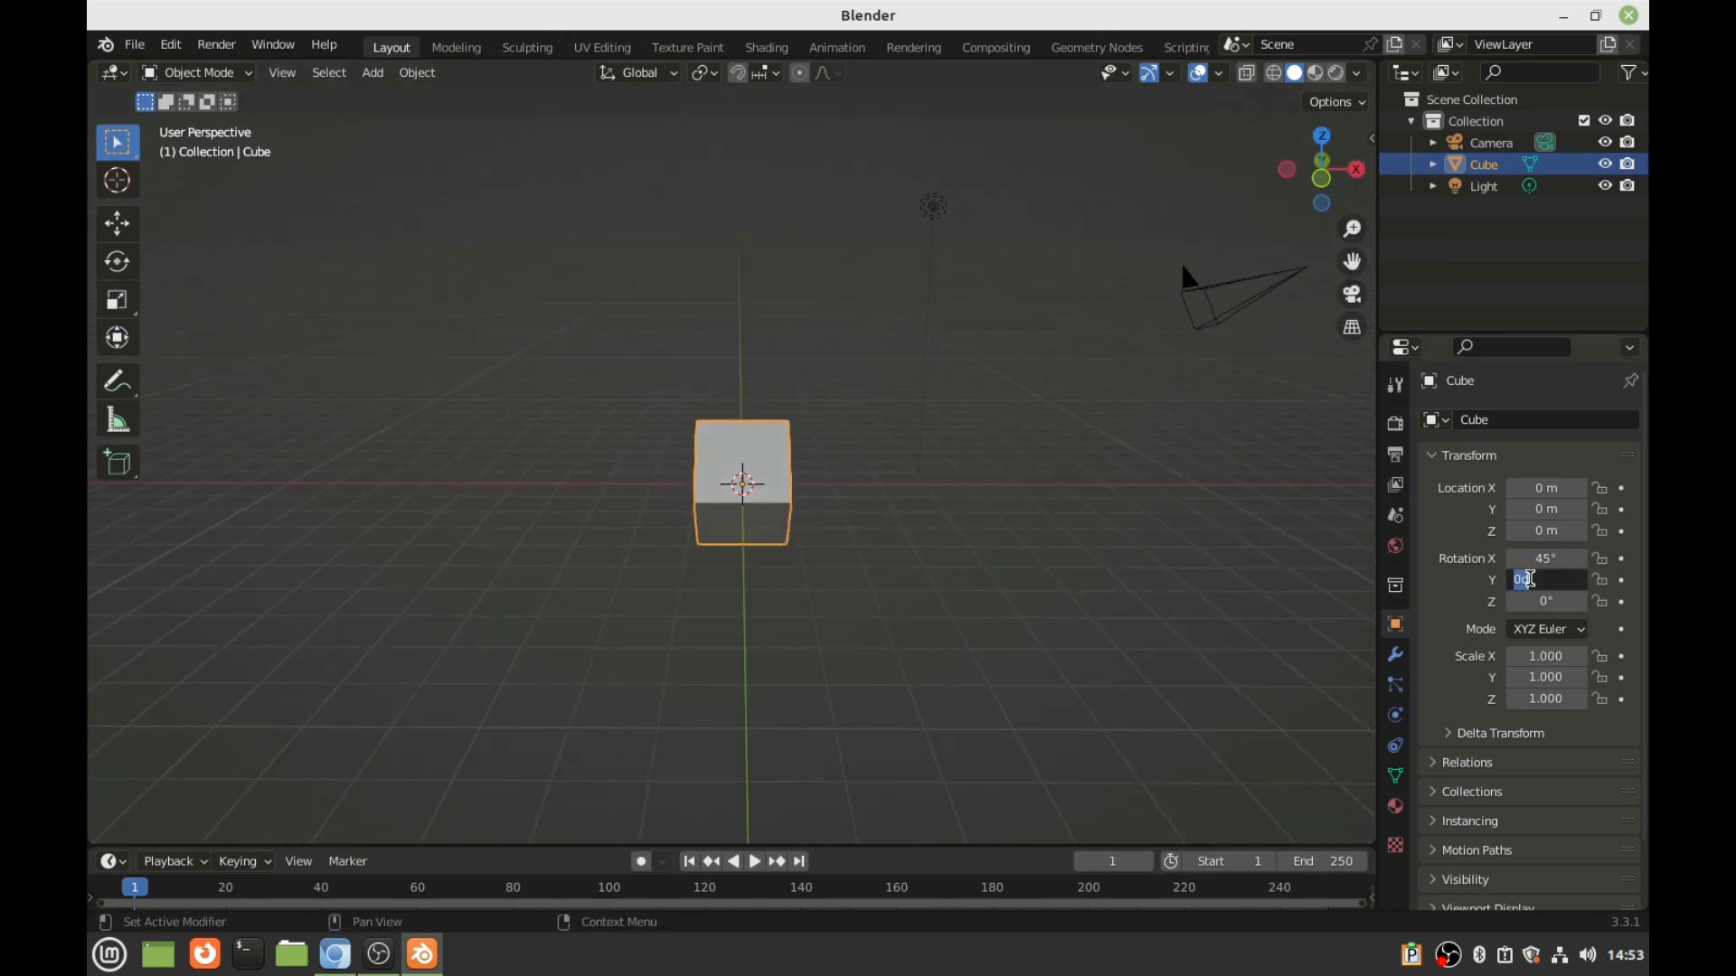
type("45")
key("Return")
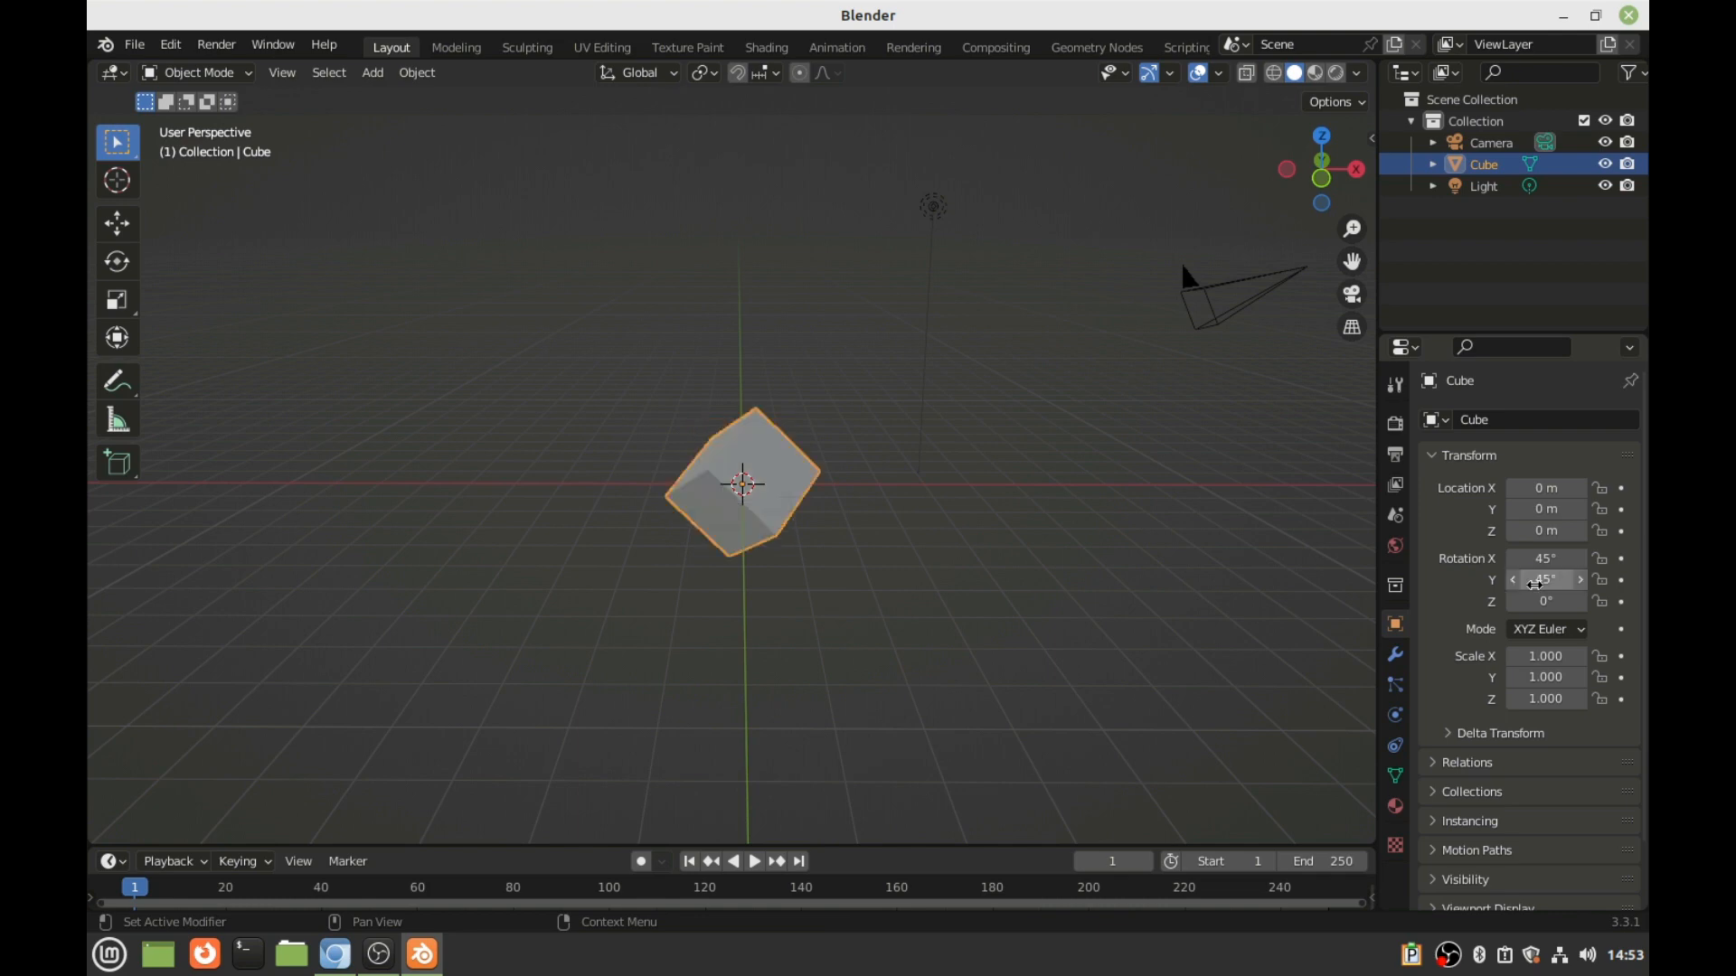
- Reset the cube's Y and X rotation to 0°
left_click_drag(1326, 185, 1102, 242)
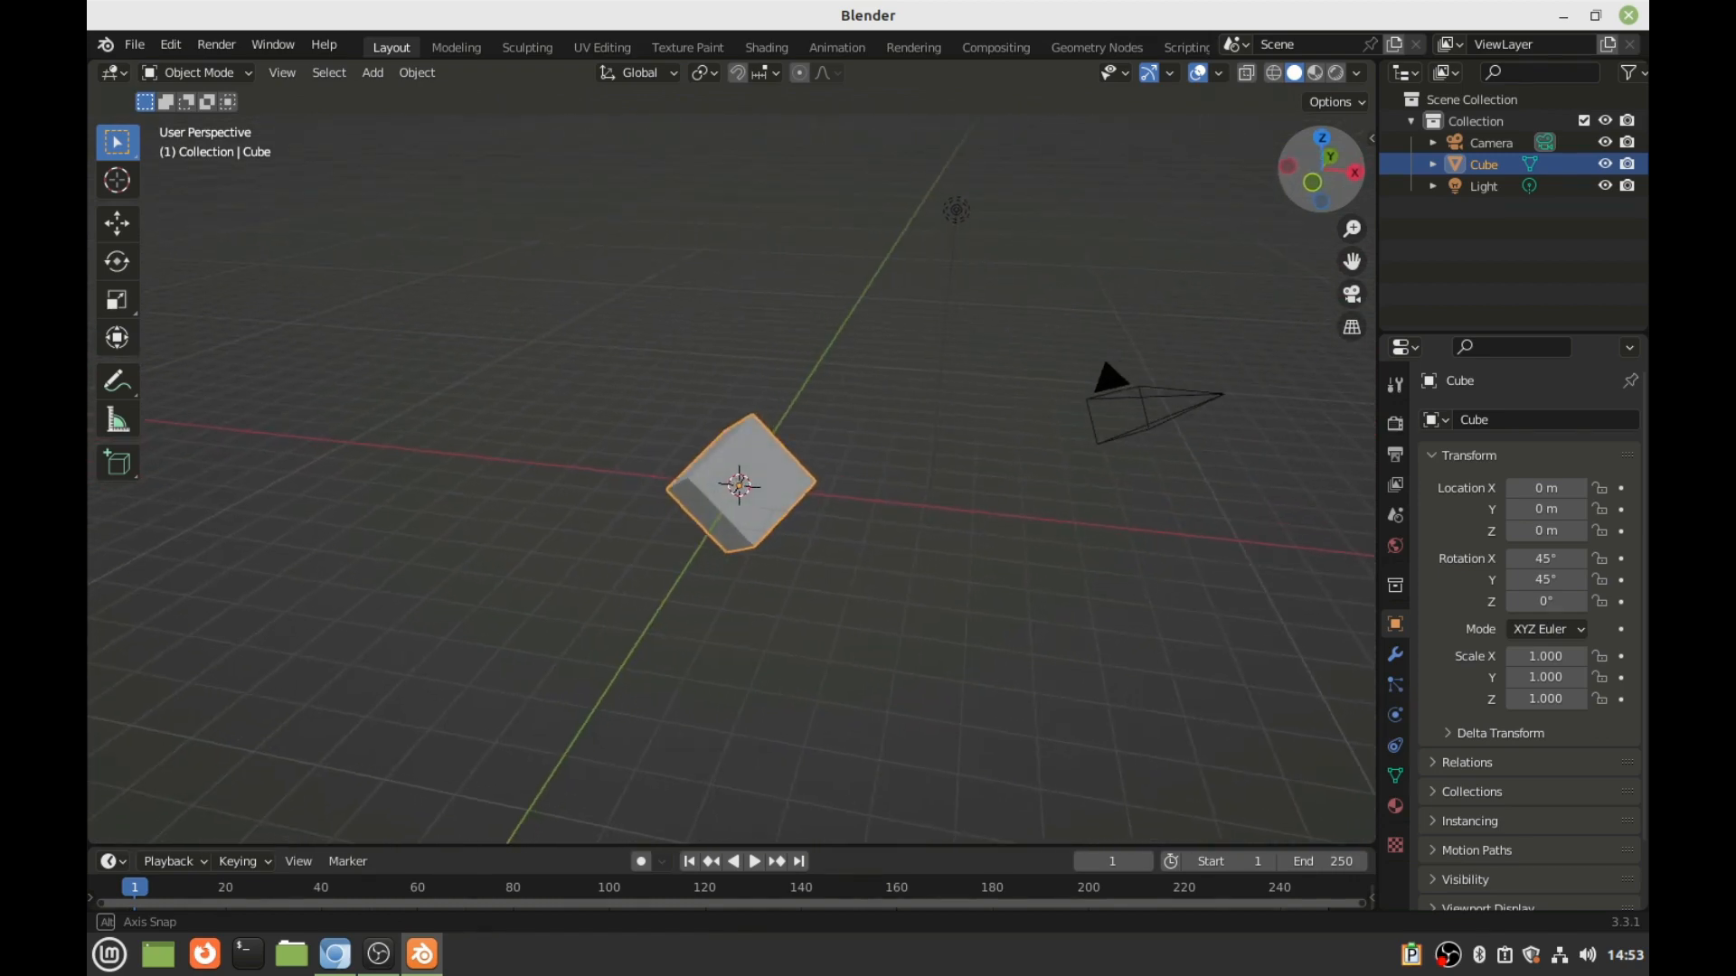
left_click(1553, 576)
type("0")
key("Return")
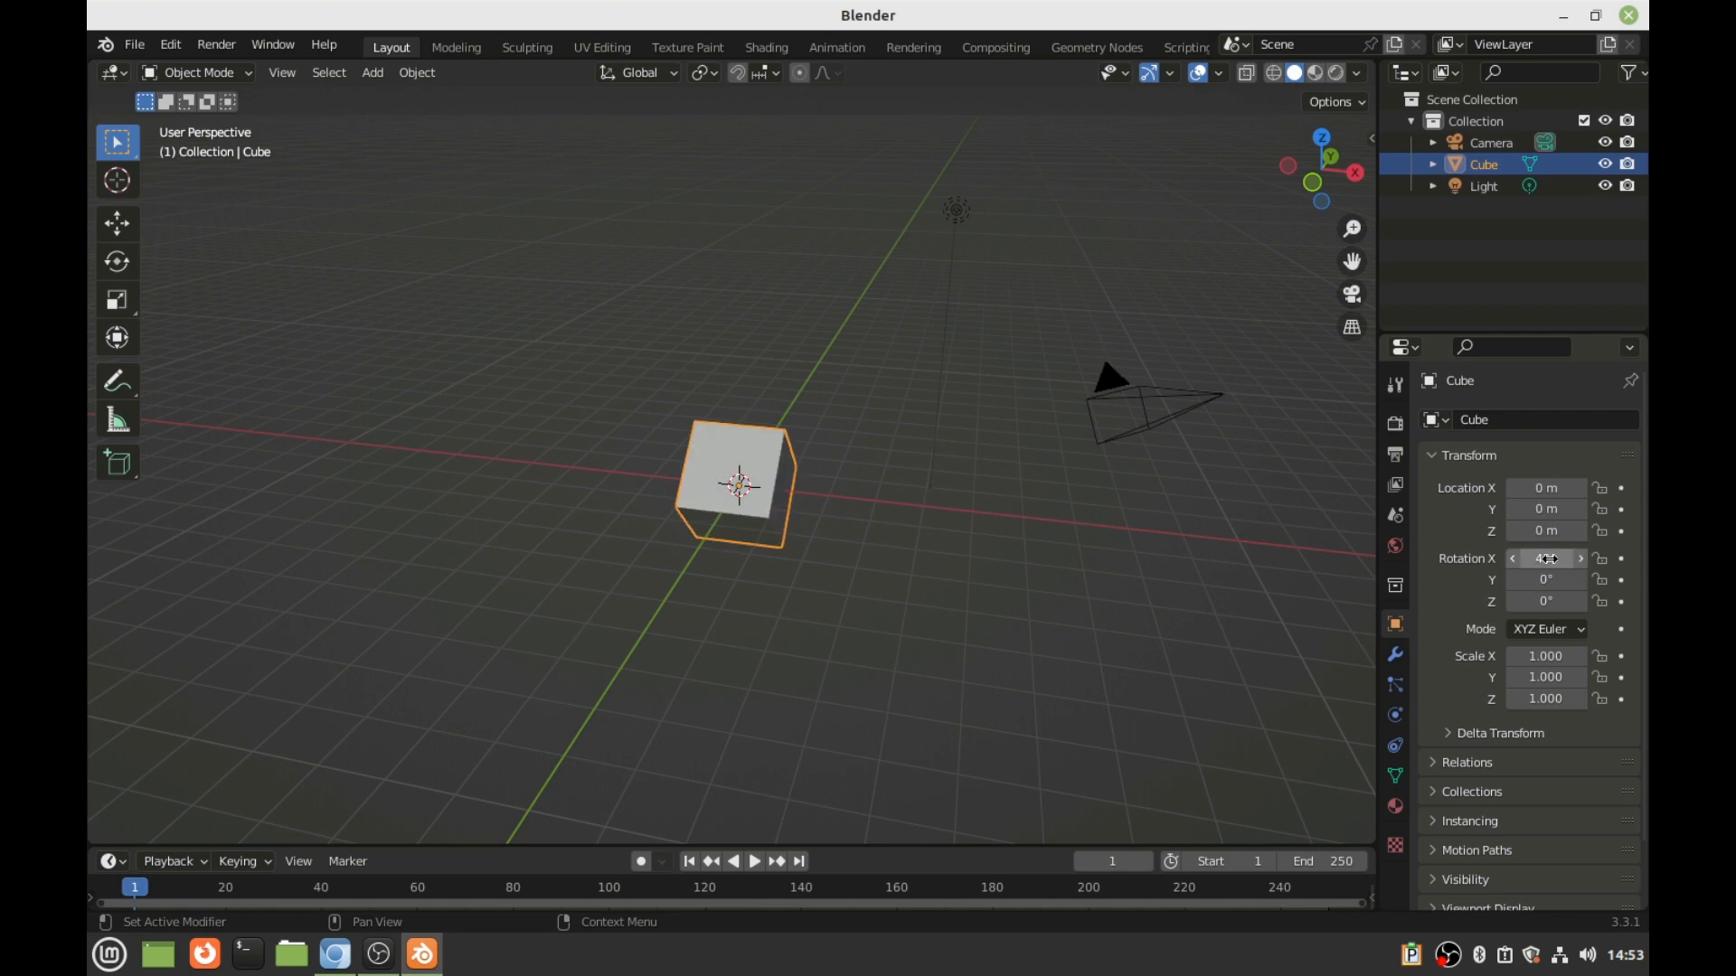
left_click(1549, 559)
type("0")
key("Return")
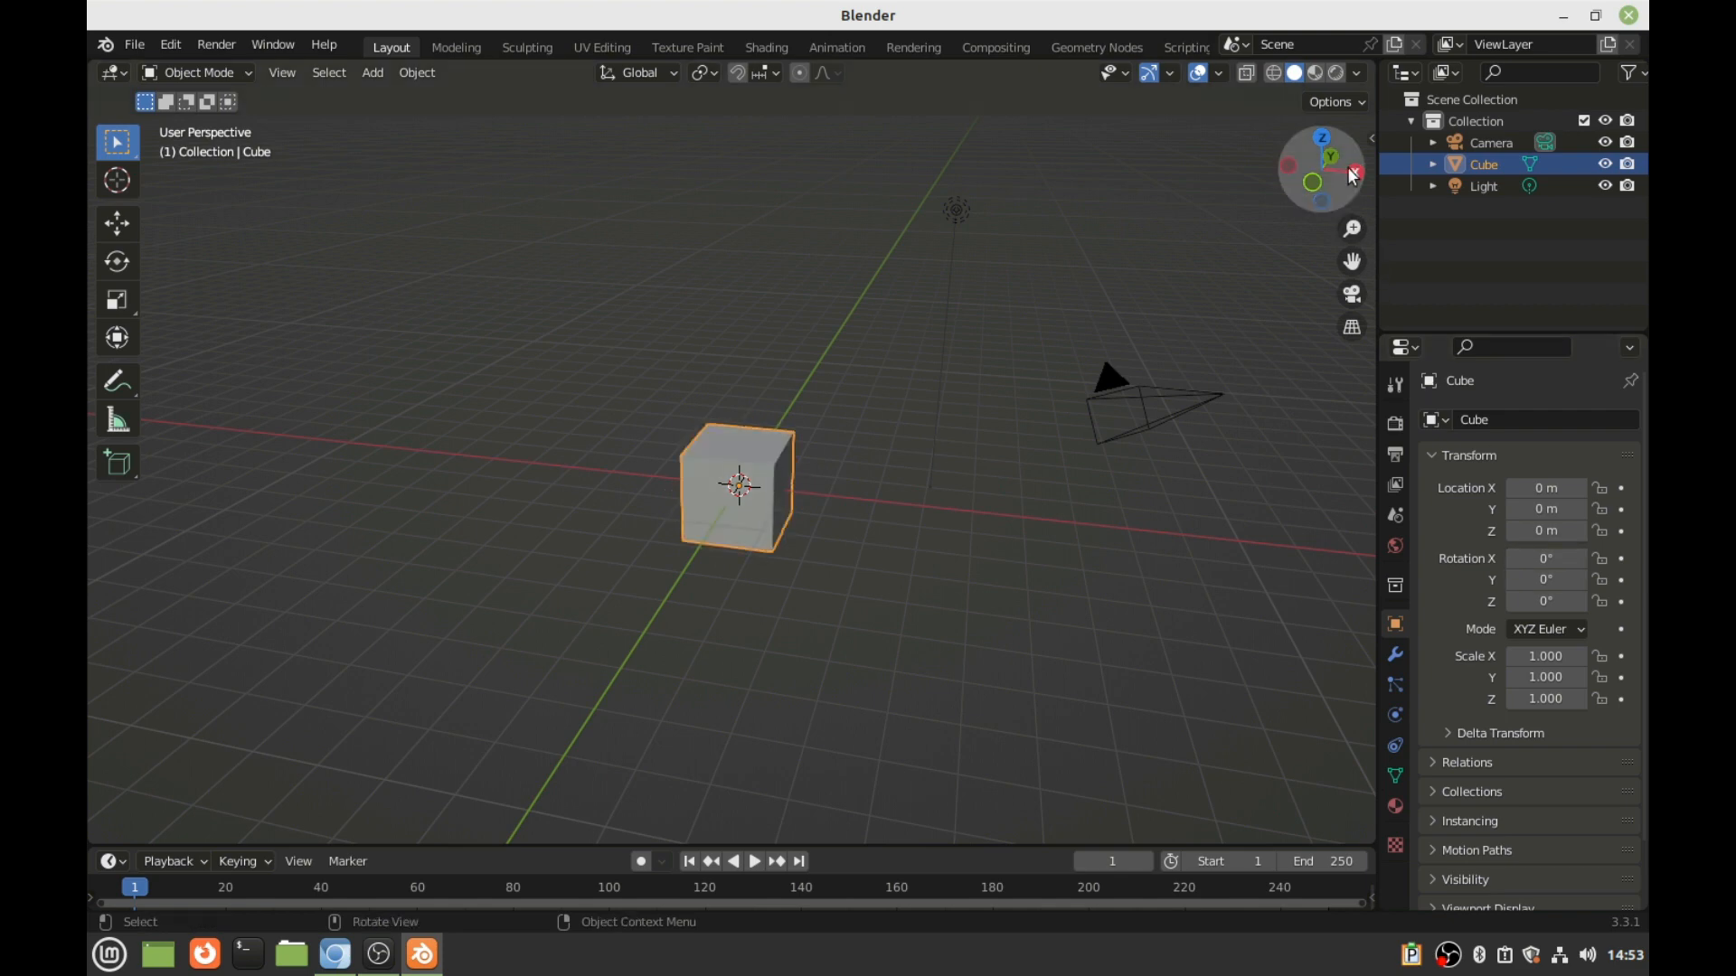
- Stretch the cube along the X axis by setting its X scale to 5
left_click_drag(1352, 176, 1466, 555)
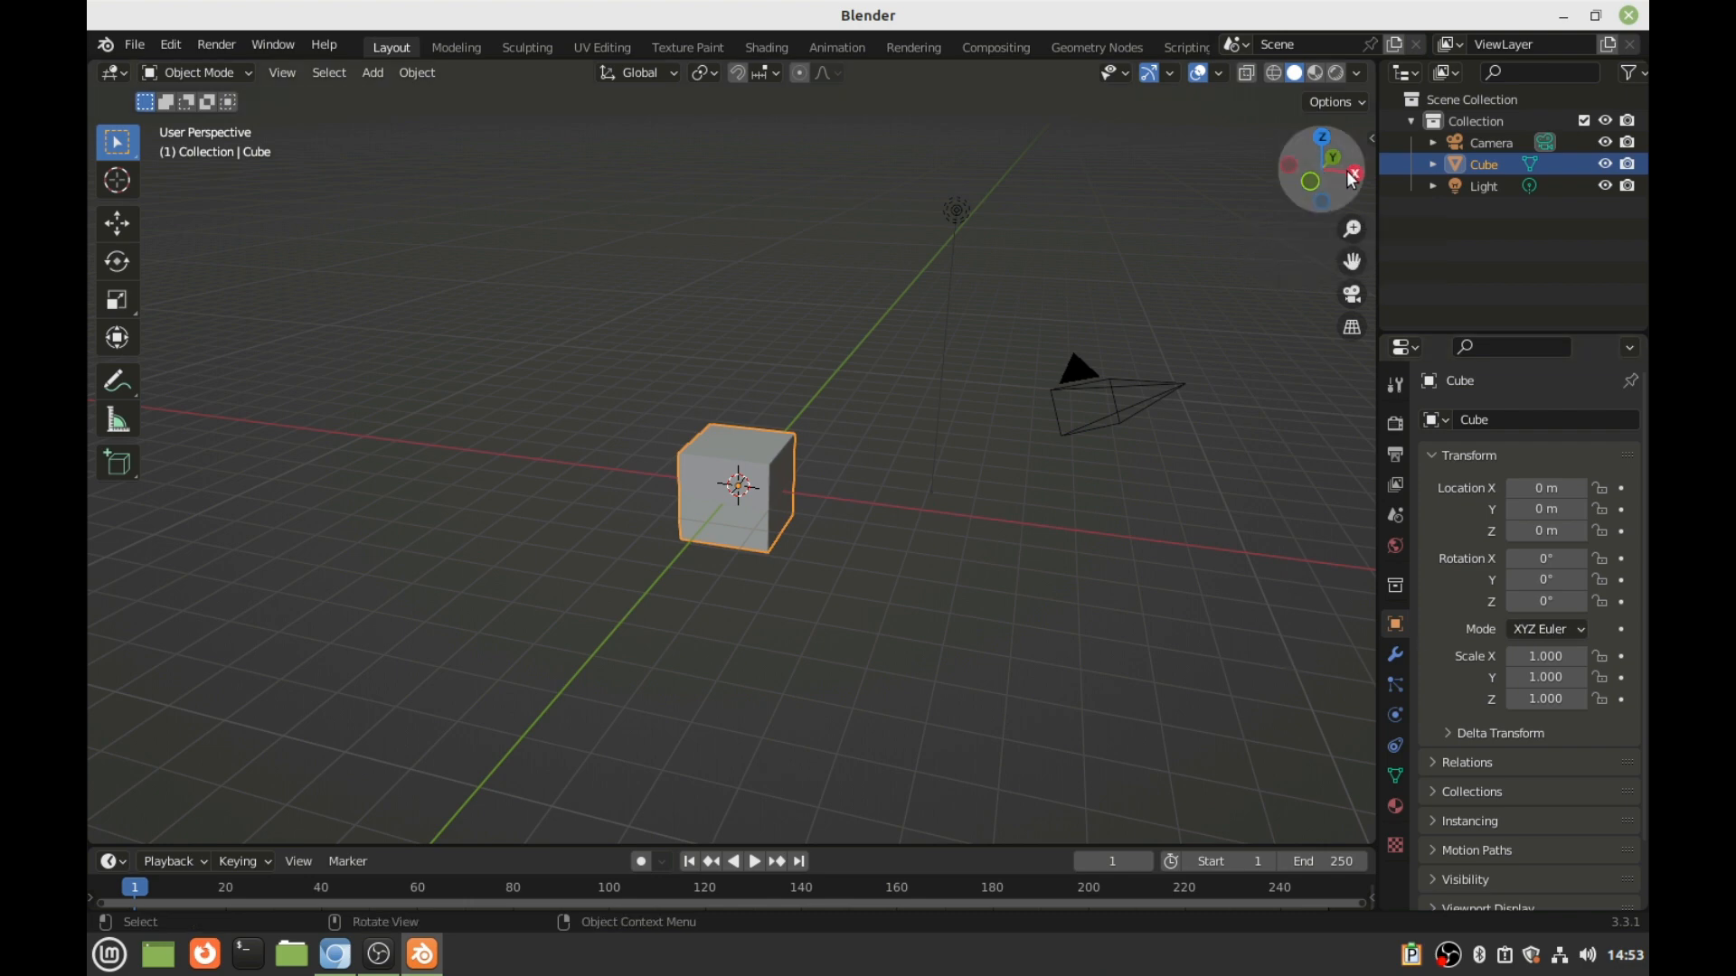
mouse_move(1352, 178)
left_mouse_down()
mouse_move(1288, 197)
mouse_move(1341, 187)
left_mouse_up()
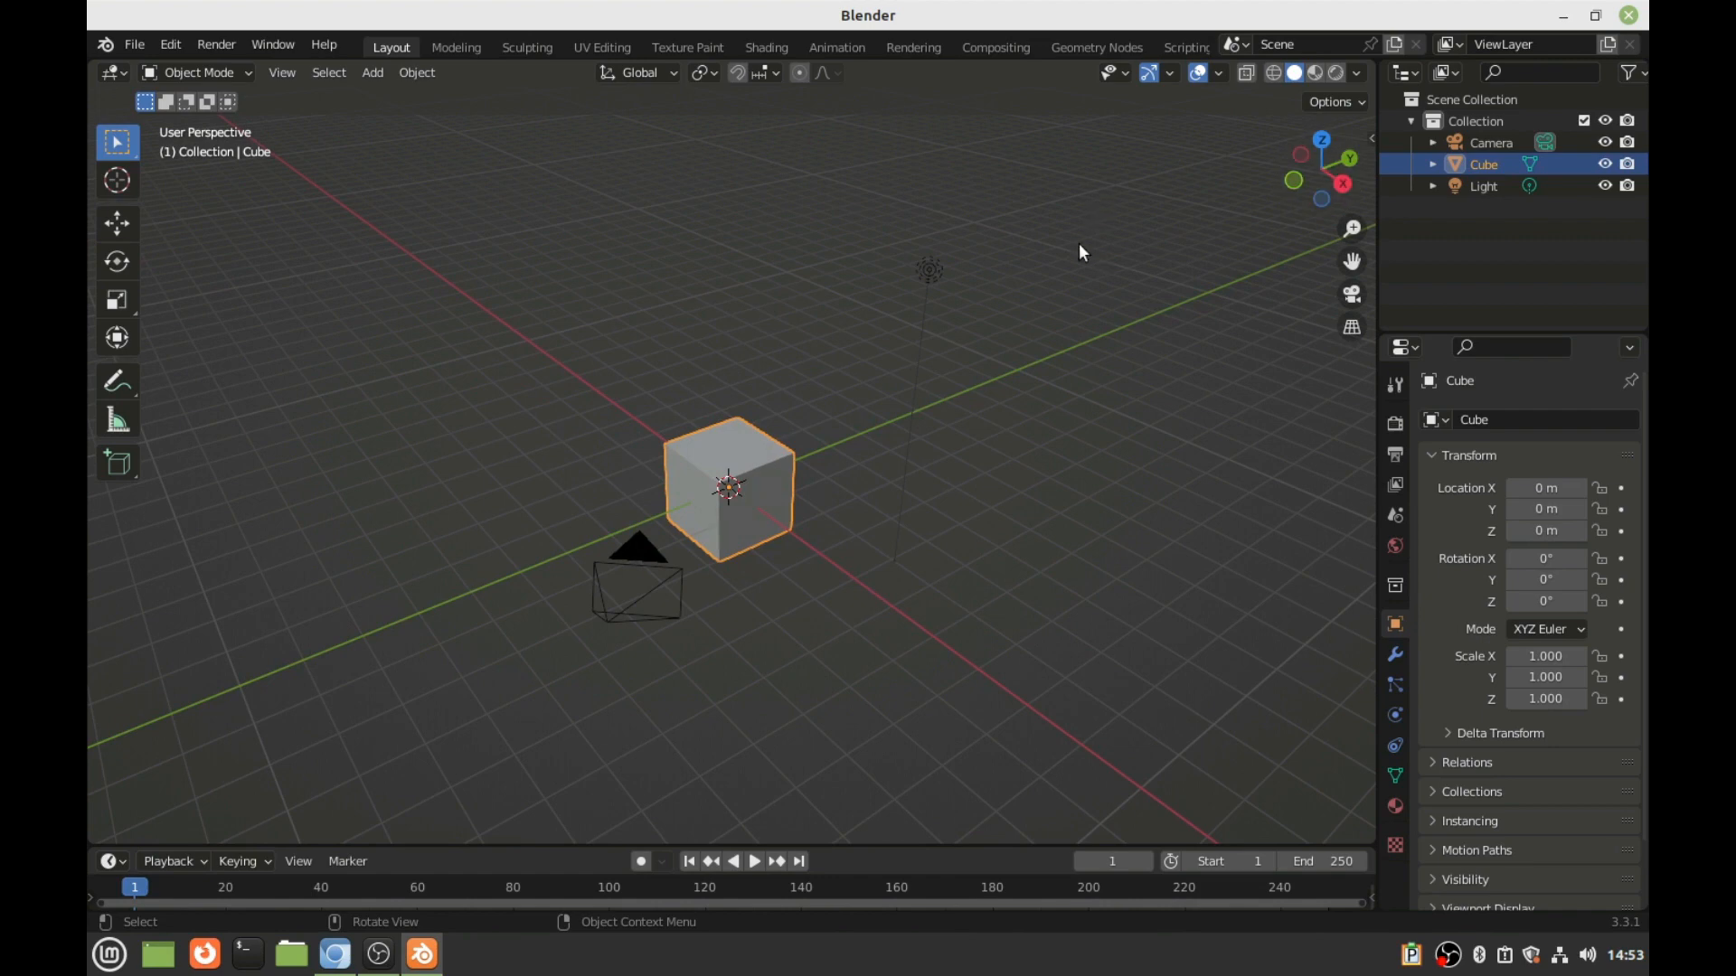
left_click(1554, 657)
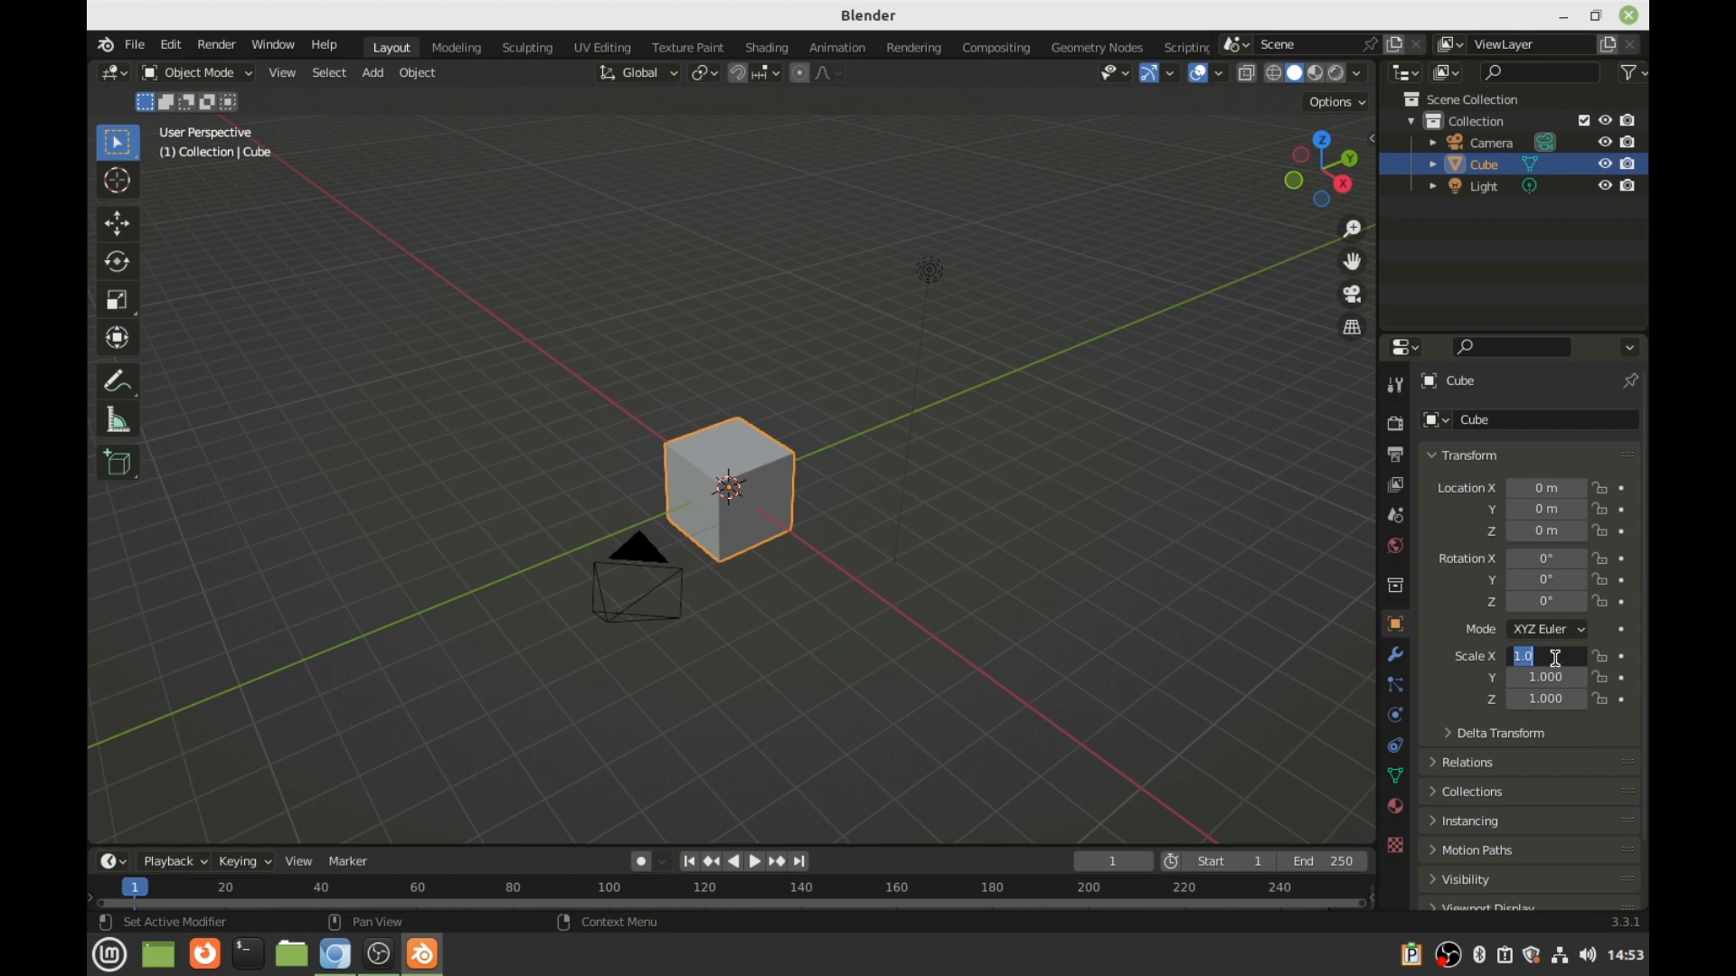
type("5")
key("Return")
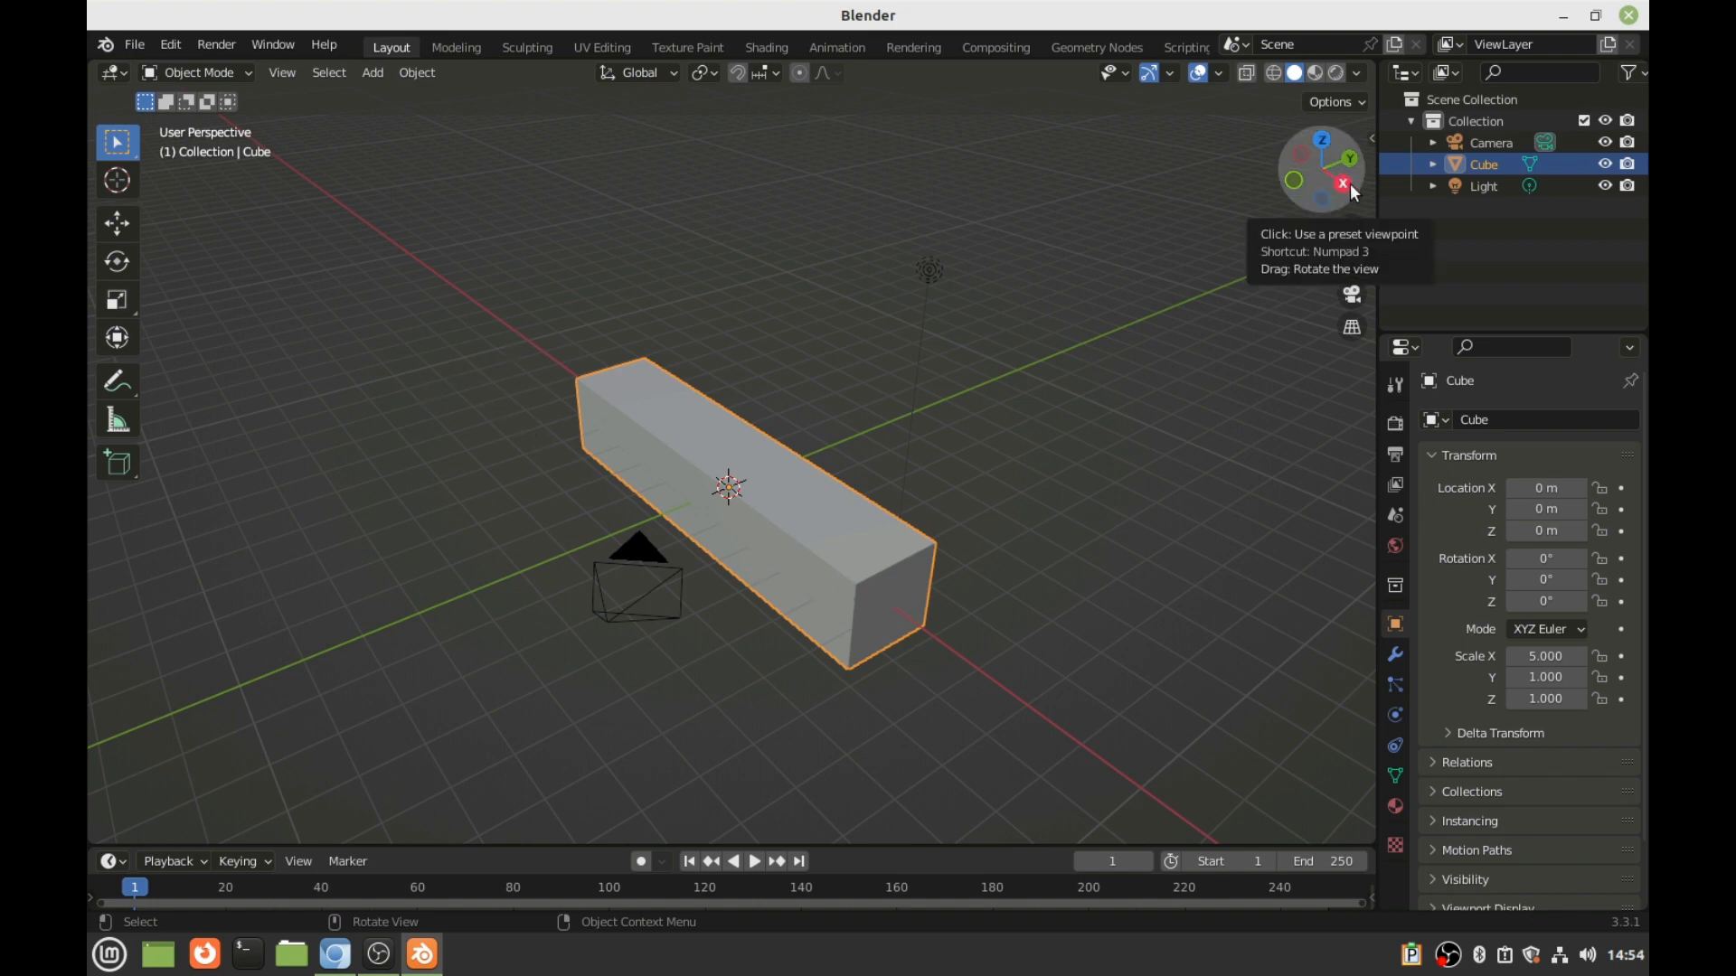
- Widen the stretched cube along the Y axis with a Y scale of 5
left_click_drag(1345, 193, 1426, 188)
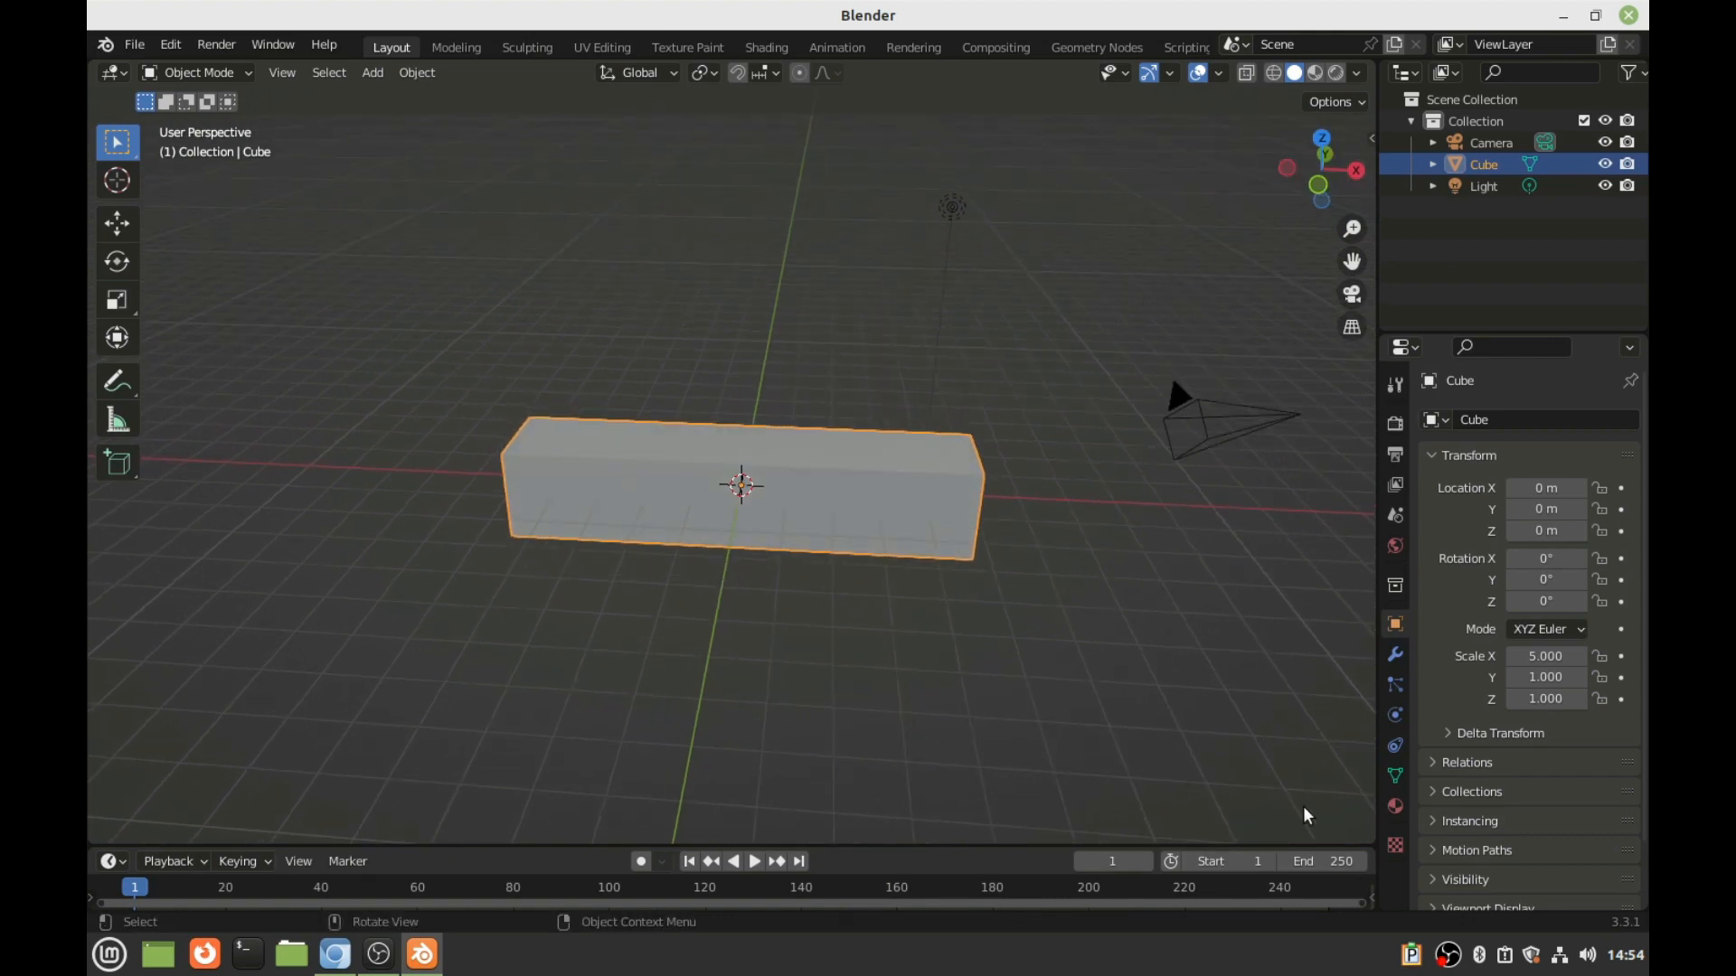
left_click(1543, 676)
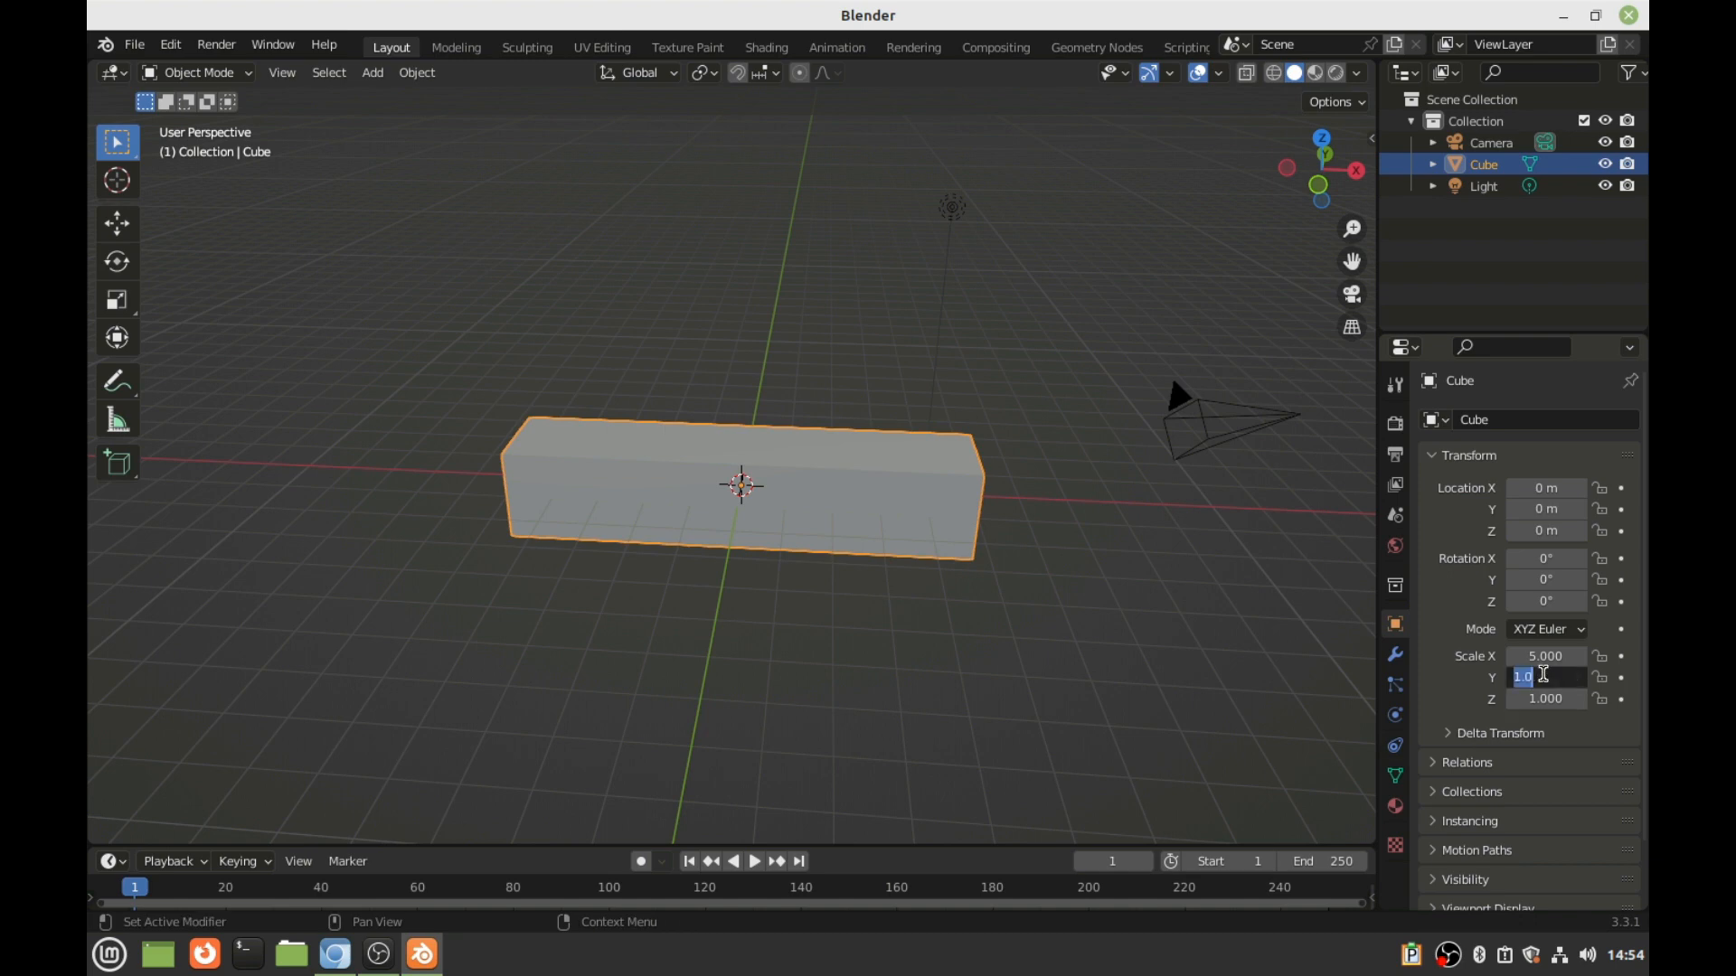
type("5")
key("Return")
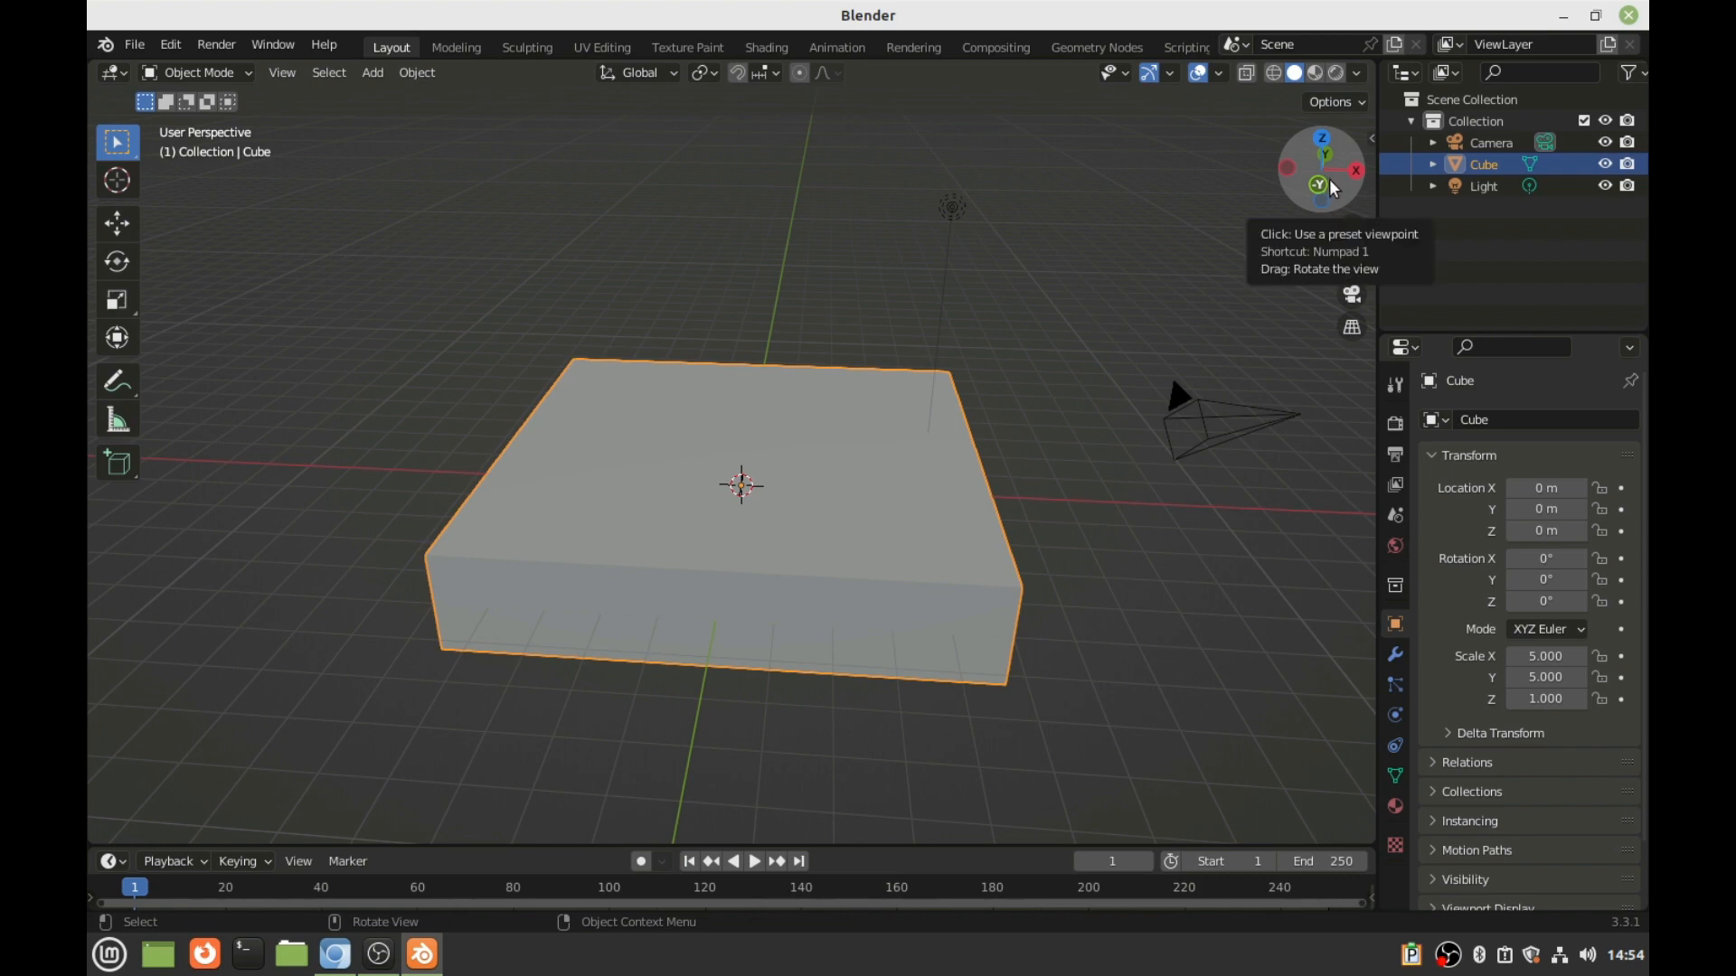
- Set the cube's Z scale to 5 to increase its height
left_click_drag(1334, 191, 1411, 362)
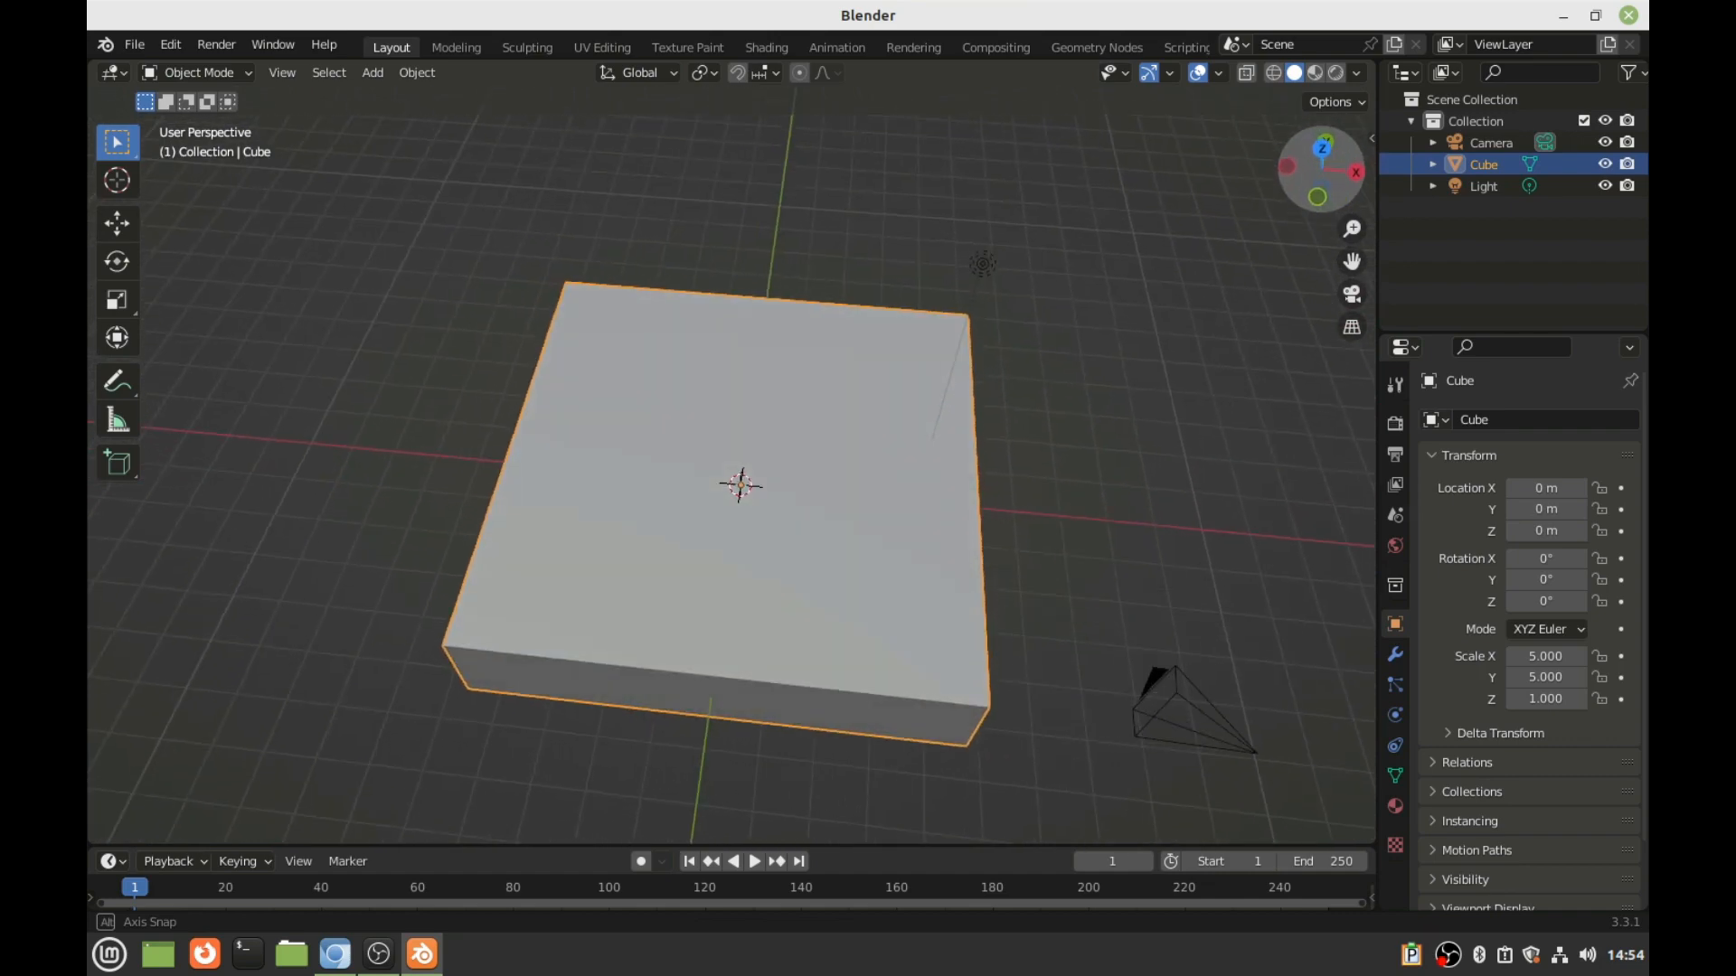
mouse_move(1328, 229)
left_mouse_down()
mouse_move(1325, 253)
mouse_move(1325, 226)
left_mouse_up()
left_click_drag(1324, 156, 1323, 109)
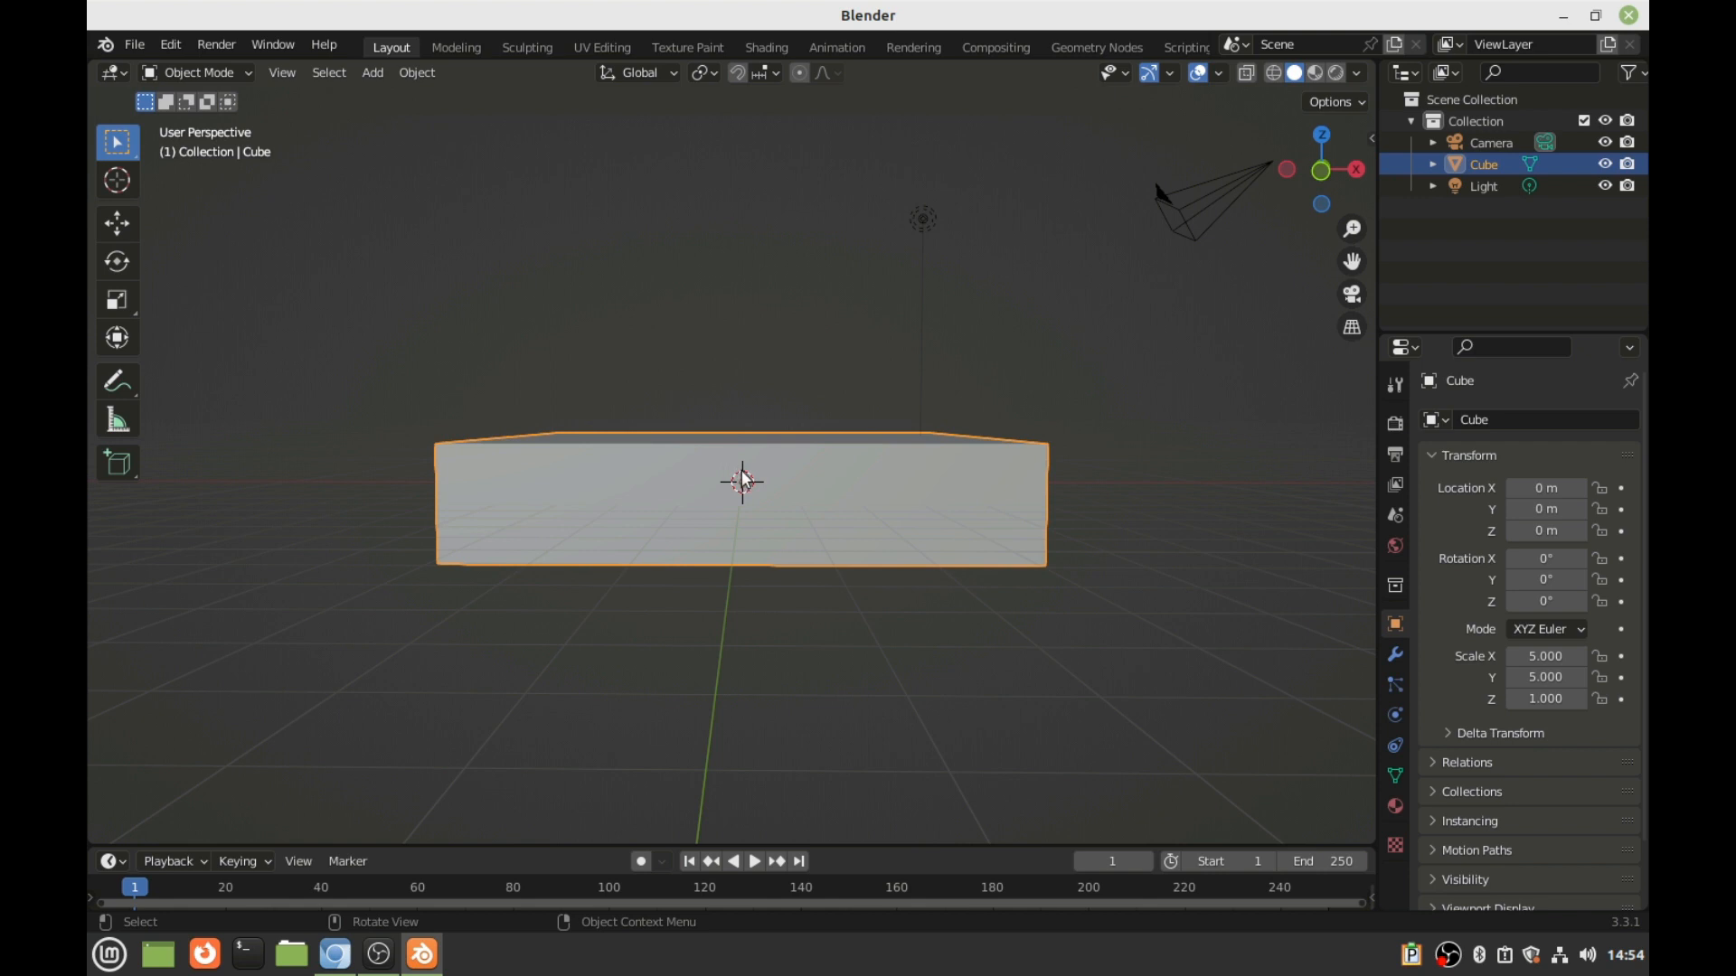
left_click(1568, 703)
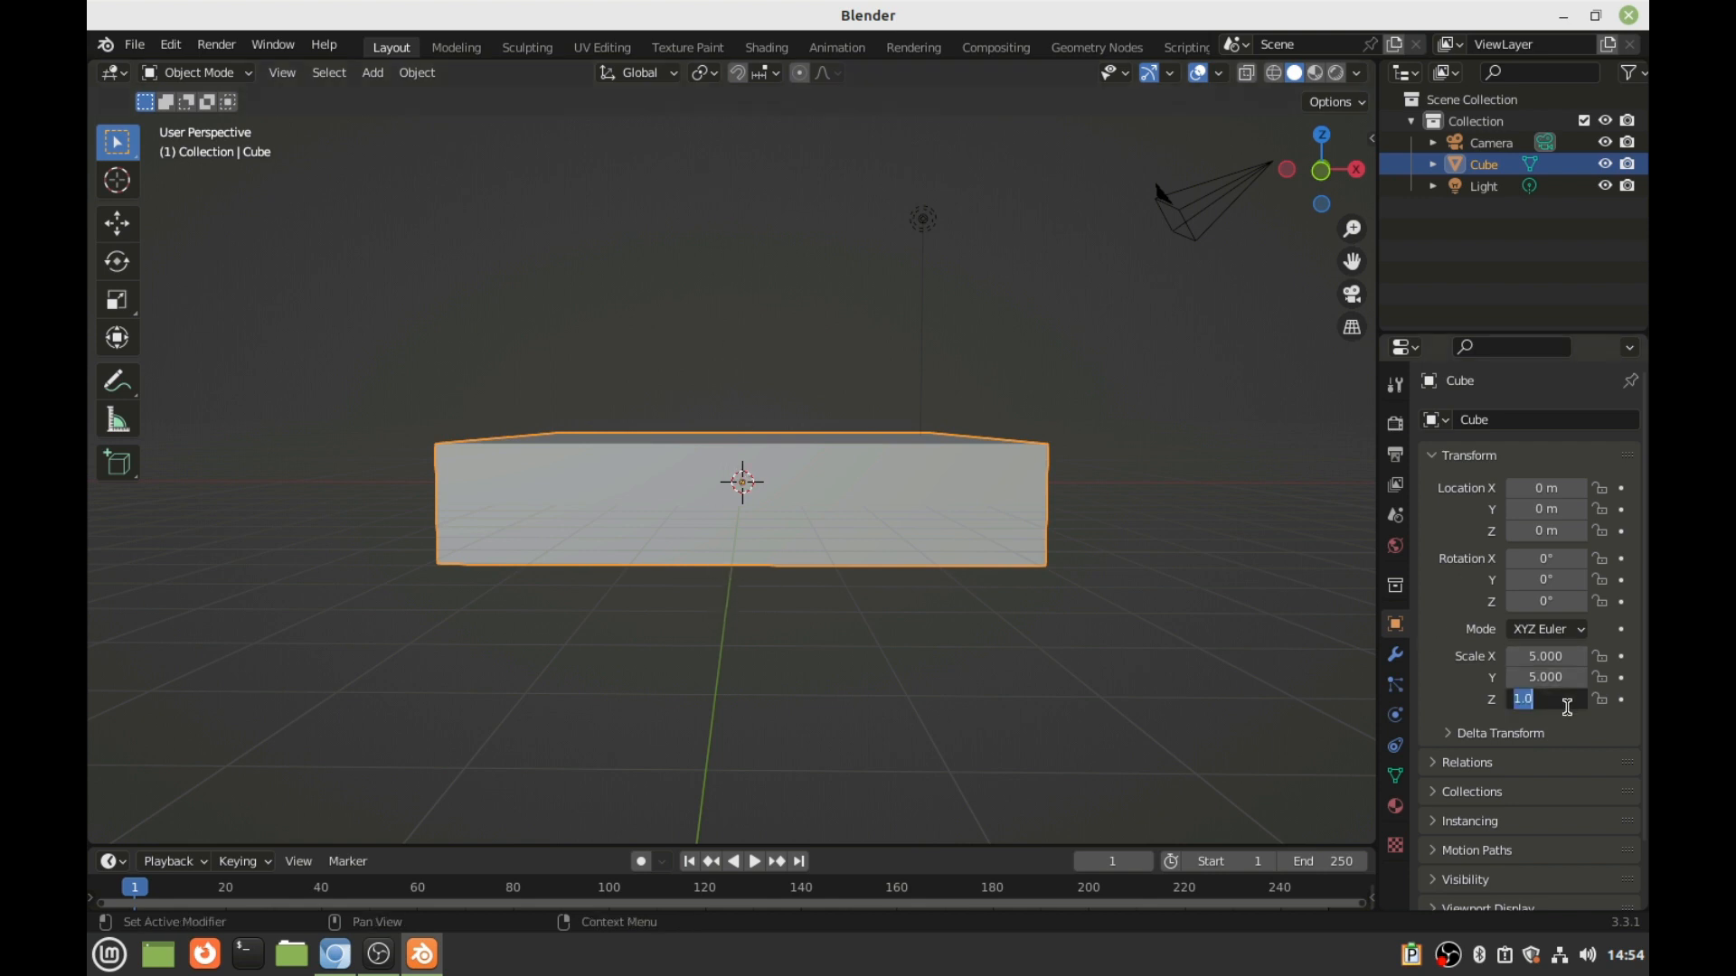
key("Return")
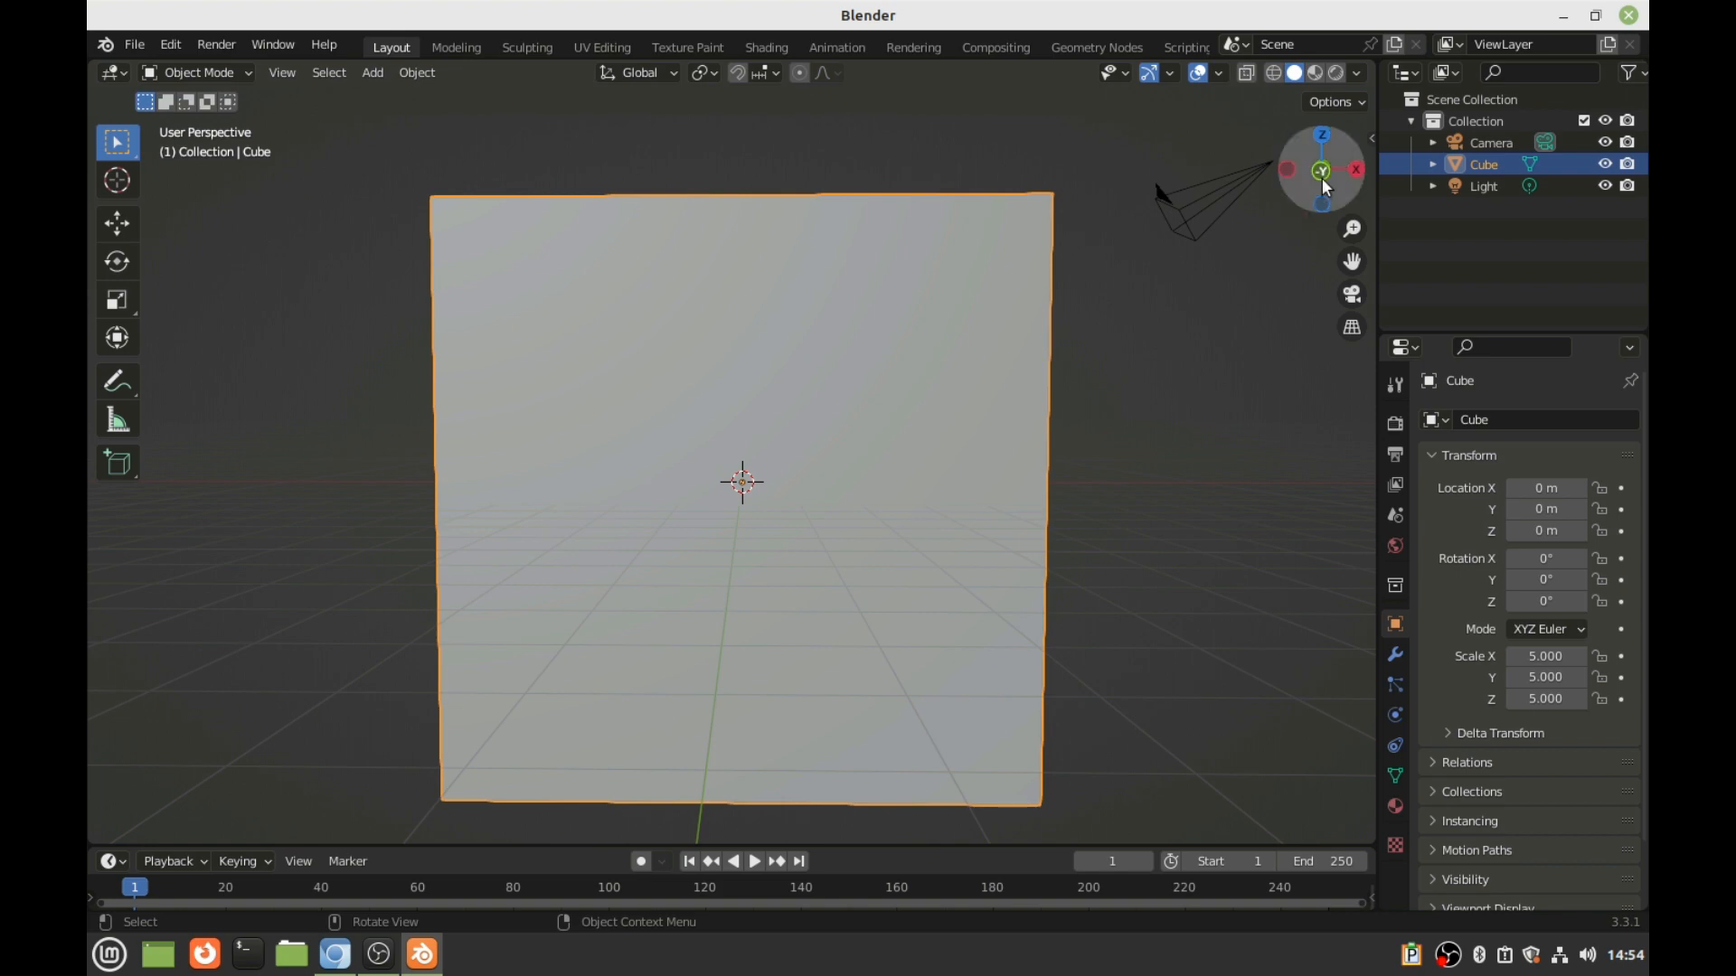
- Reset the cube's X, Y and Z scale to 1
left_click_drag(1320, 172, 1162, 298)
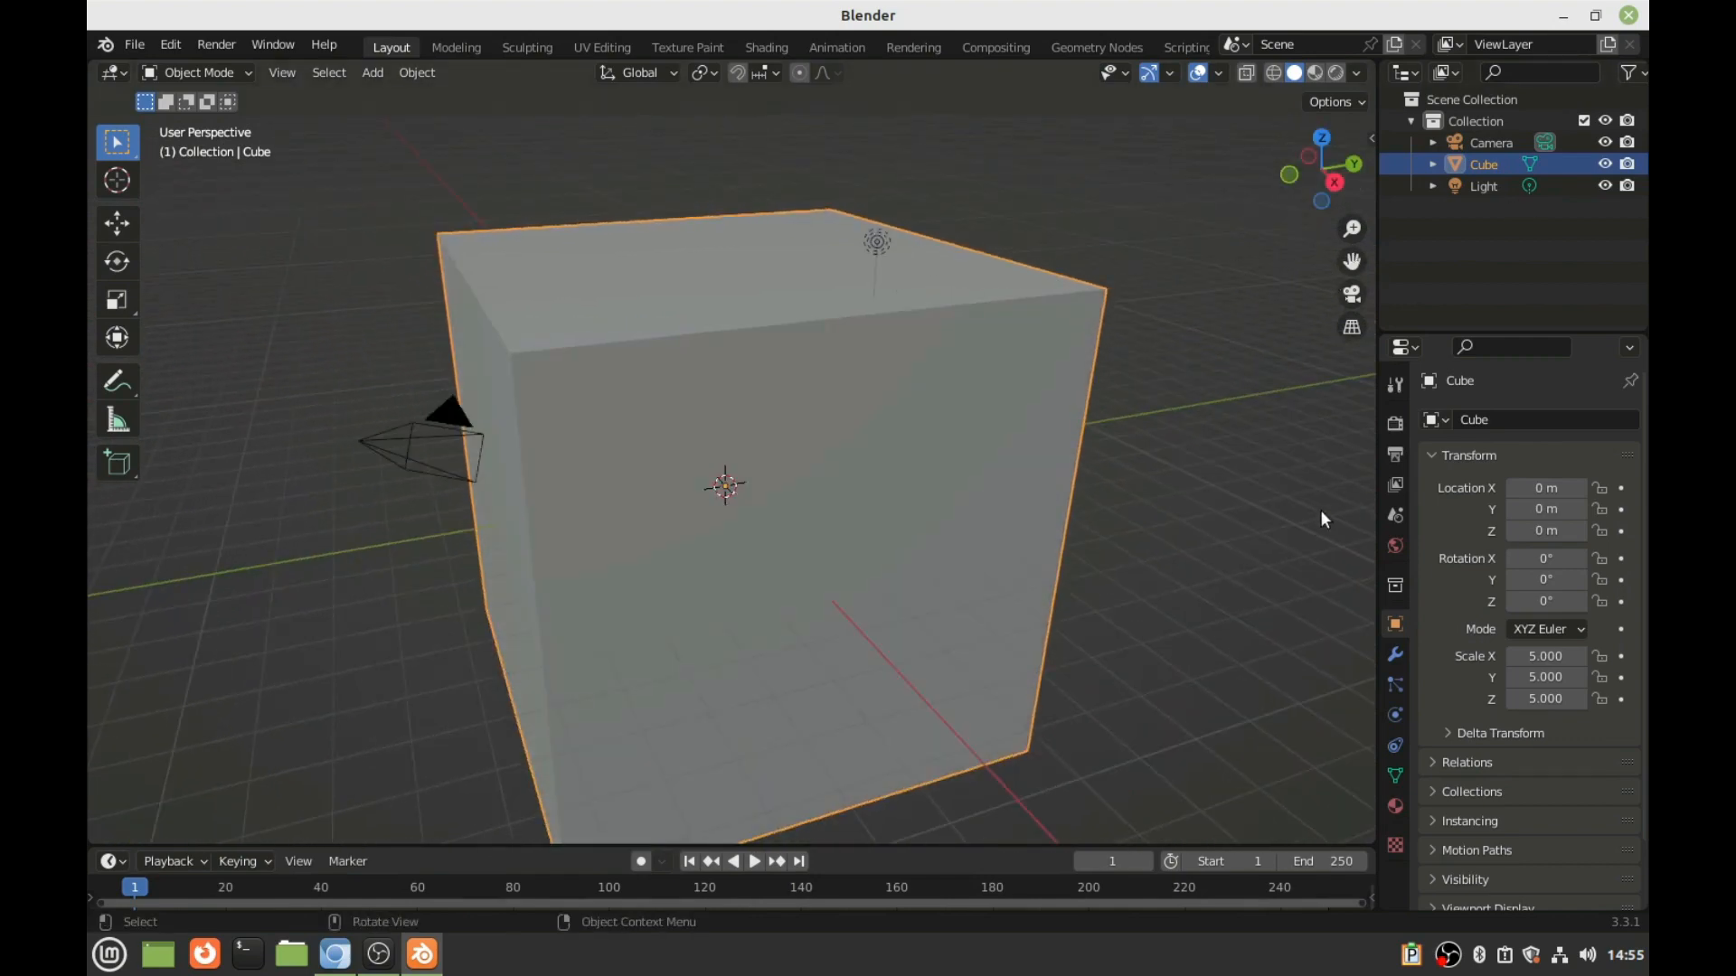
left_click(1535, 657)
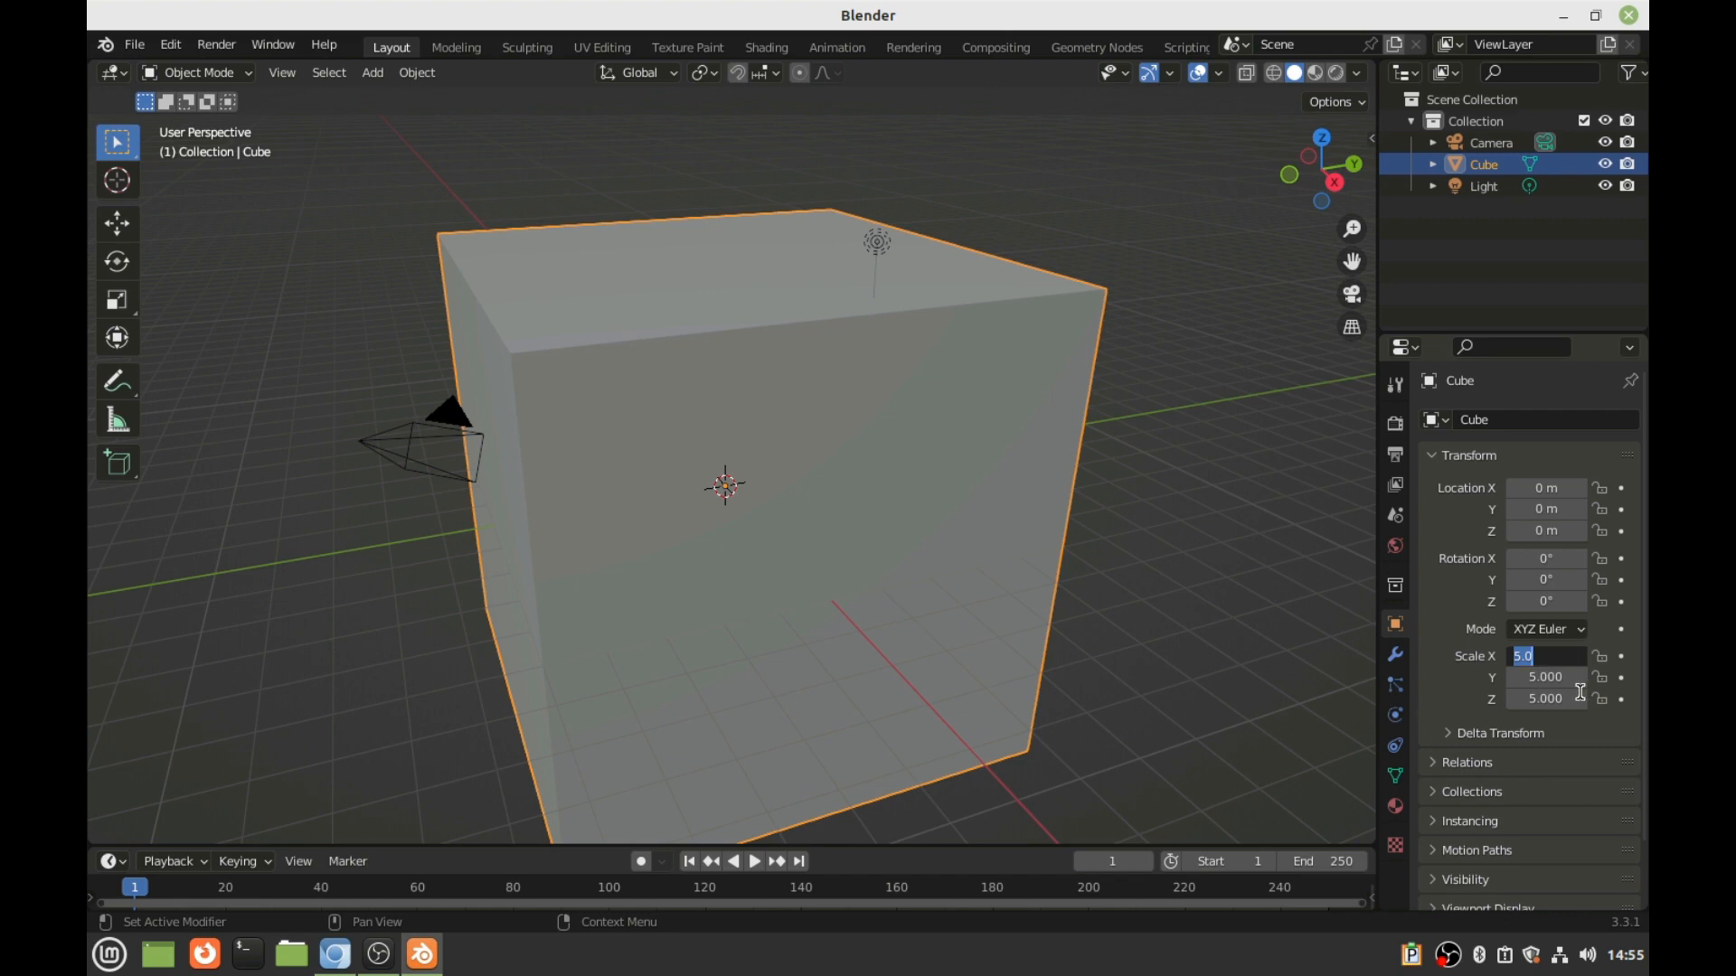
type("1")
key("Return")
left_click(1553, 680)
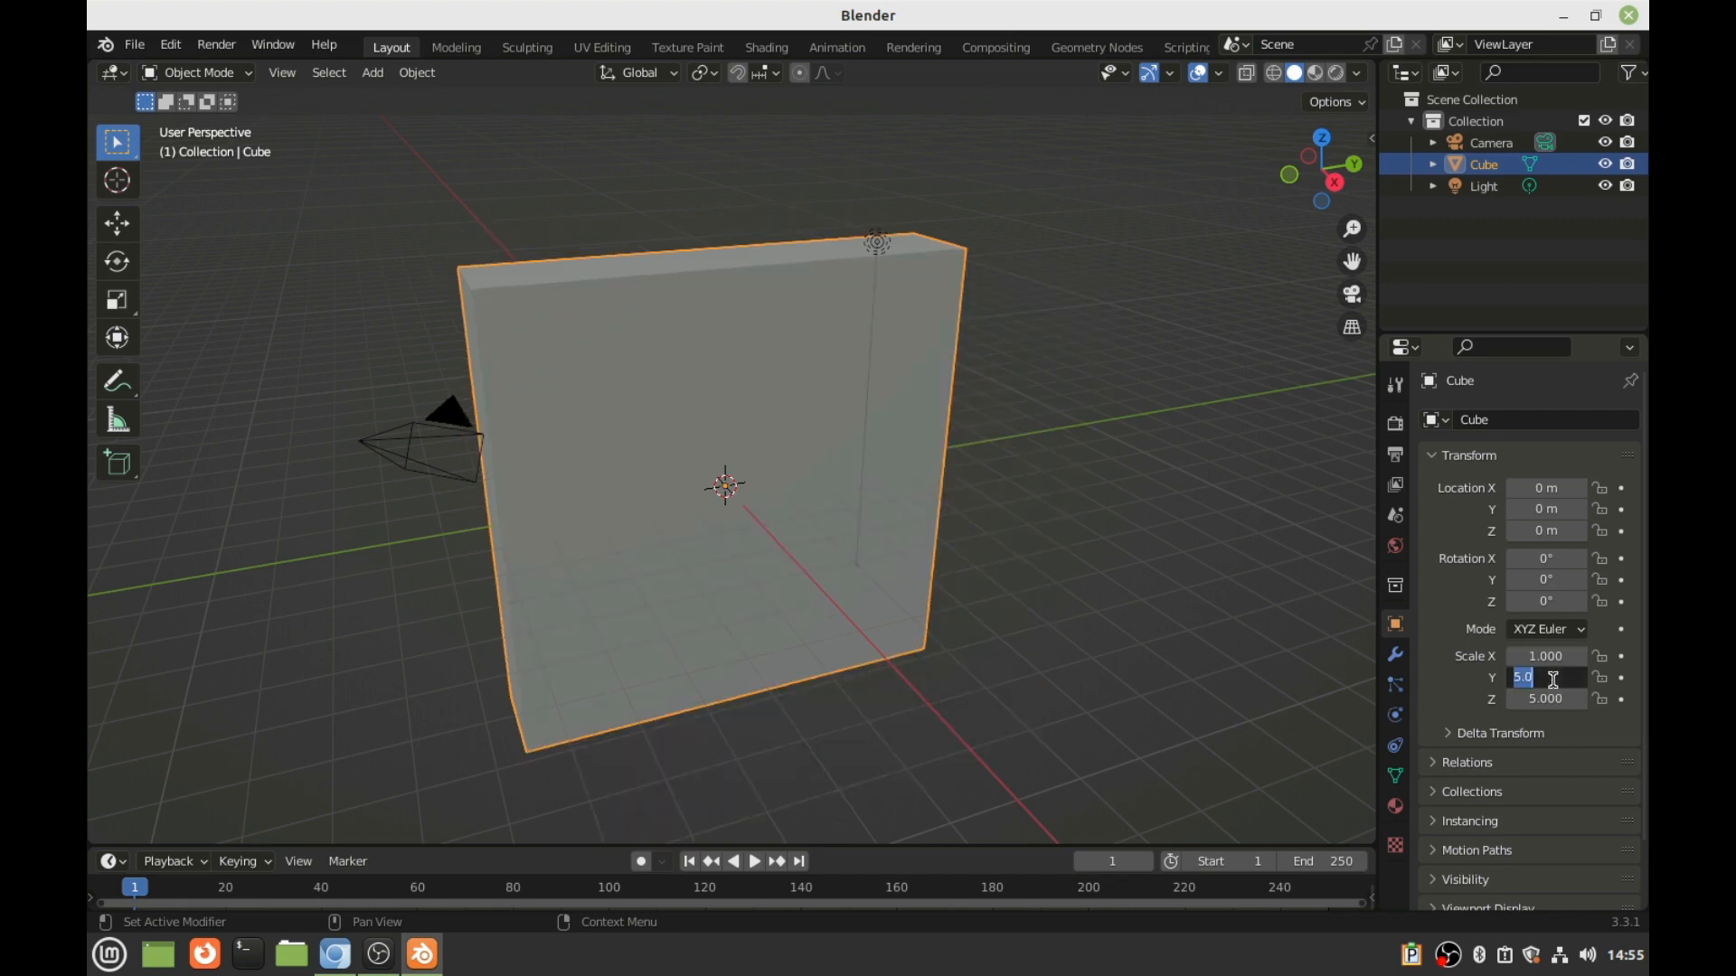
key("Return")
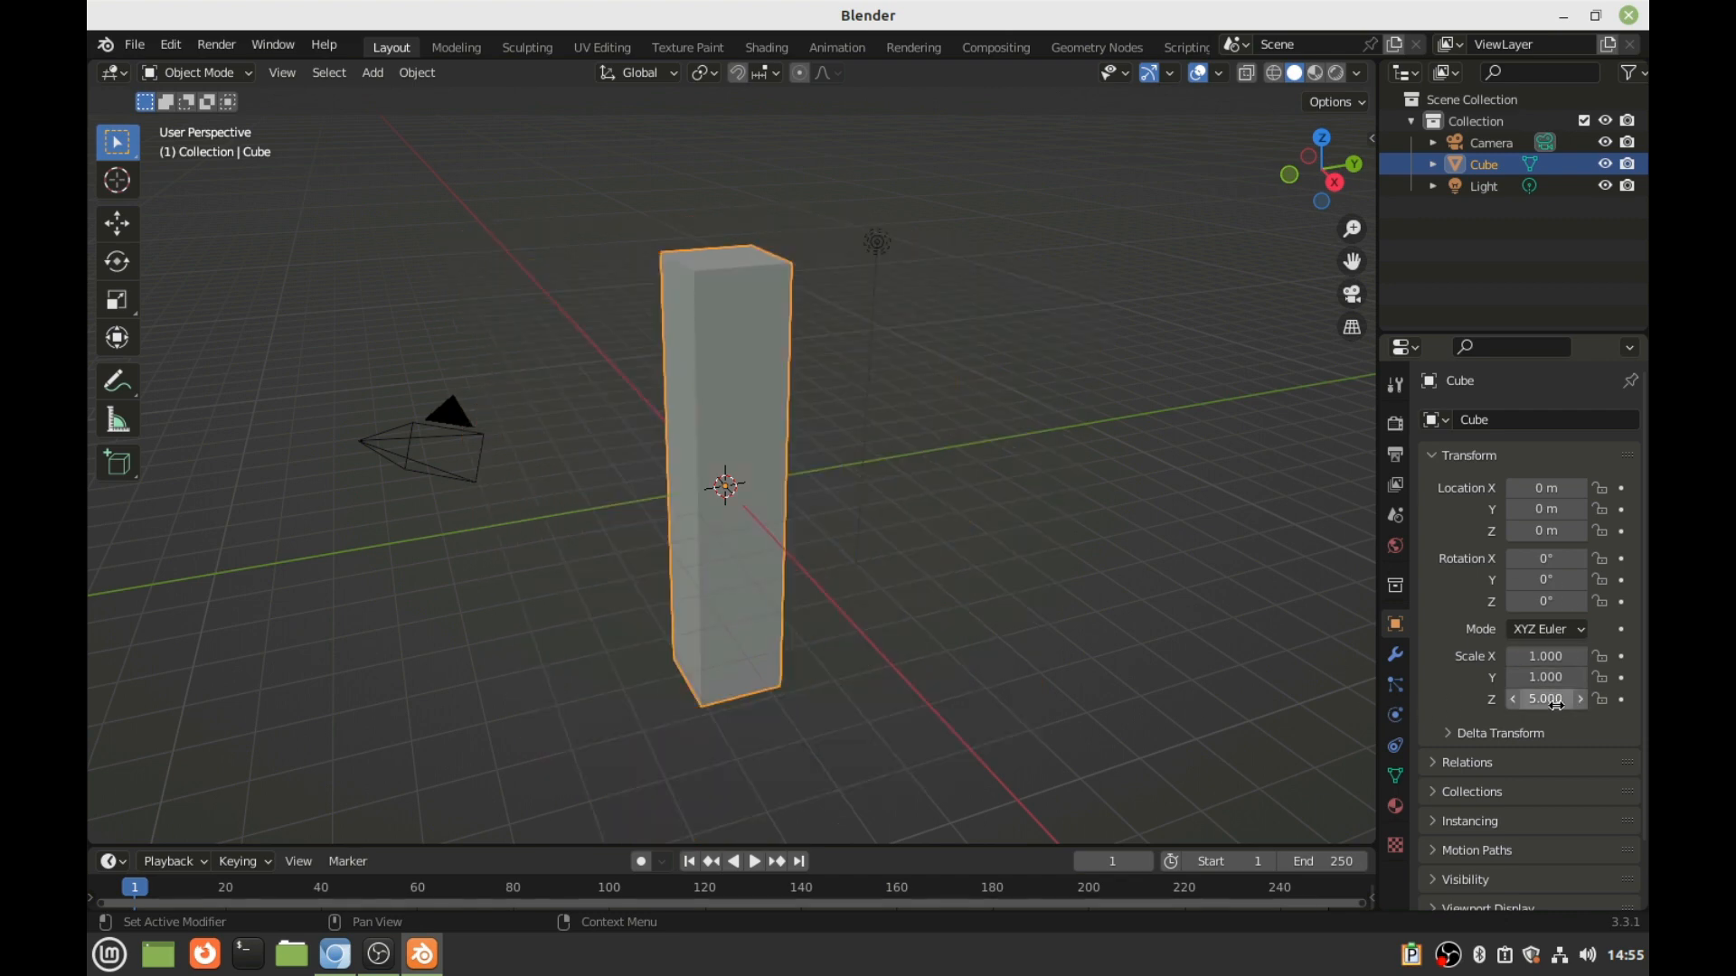
left_click(1556, 702)
key("Return")
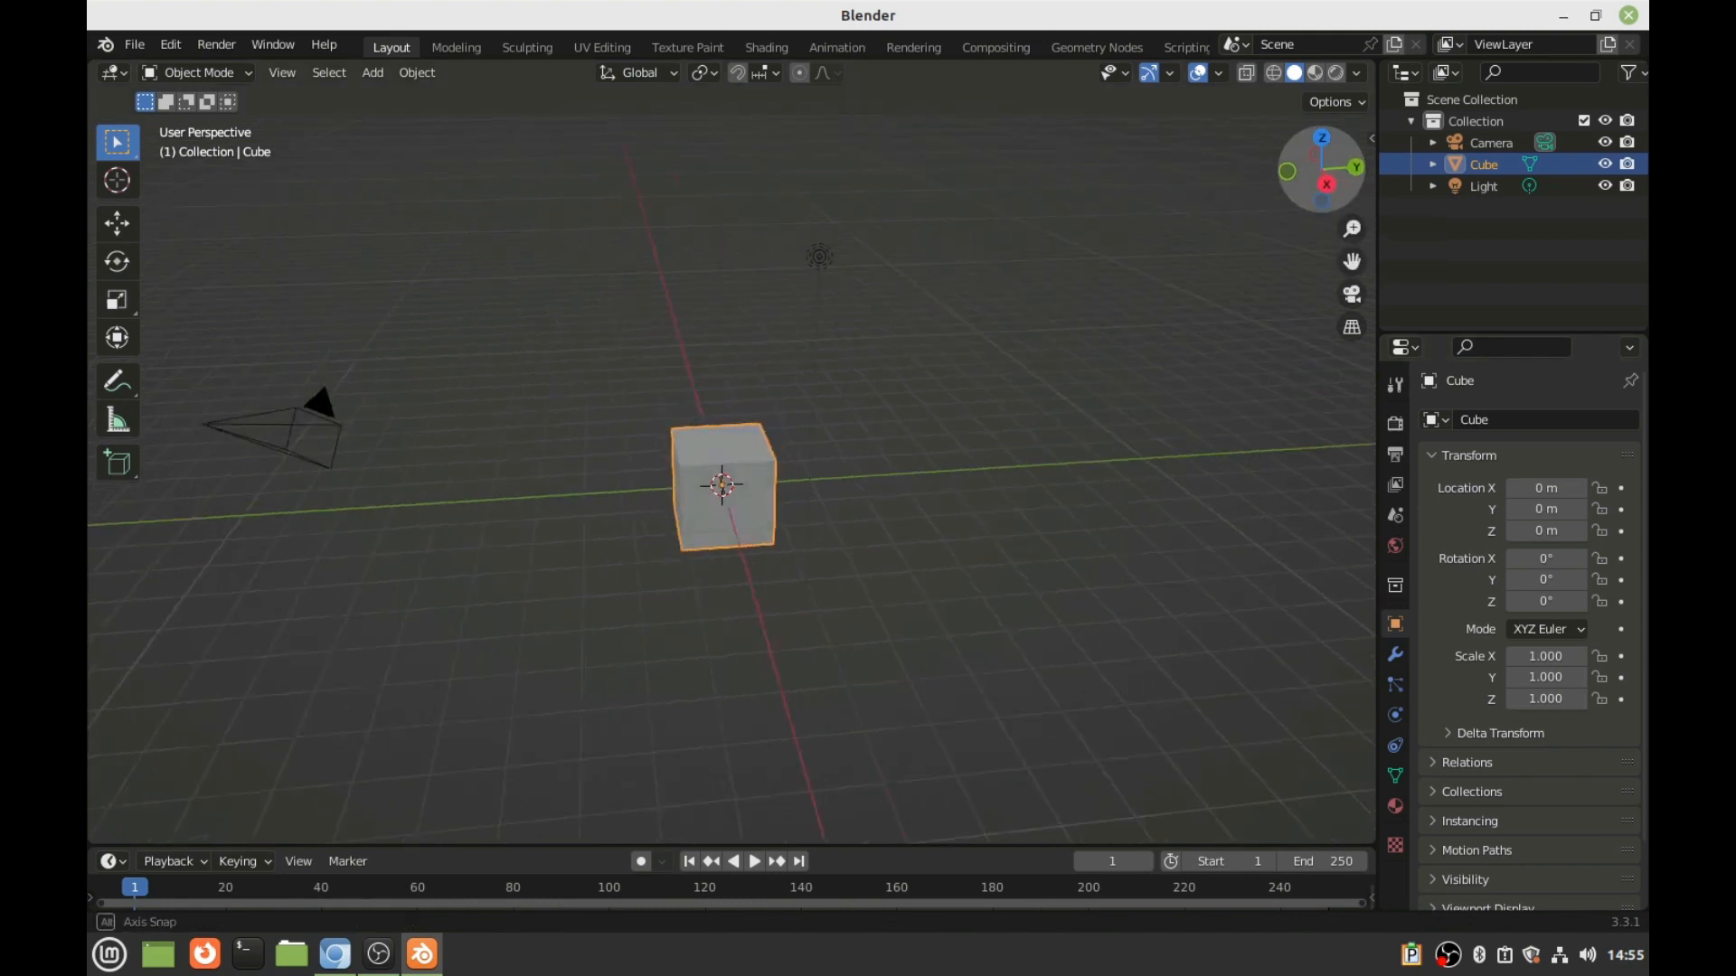